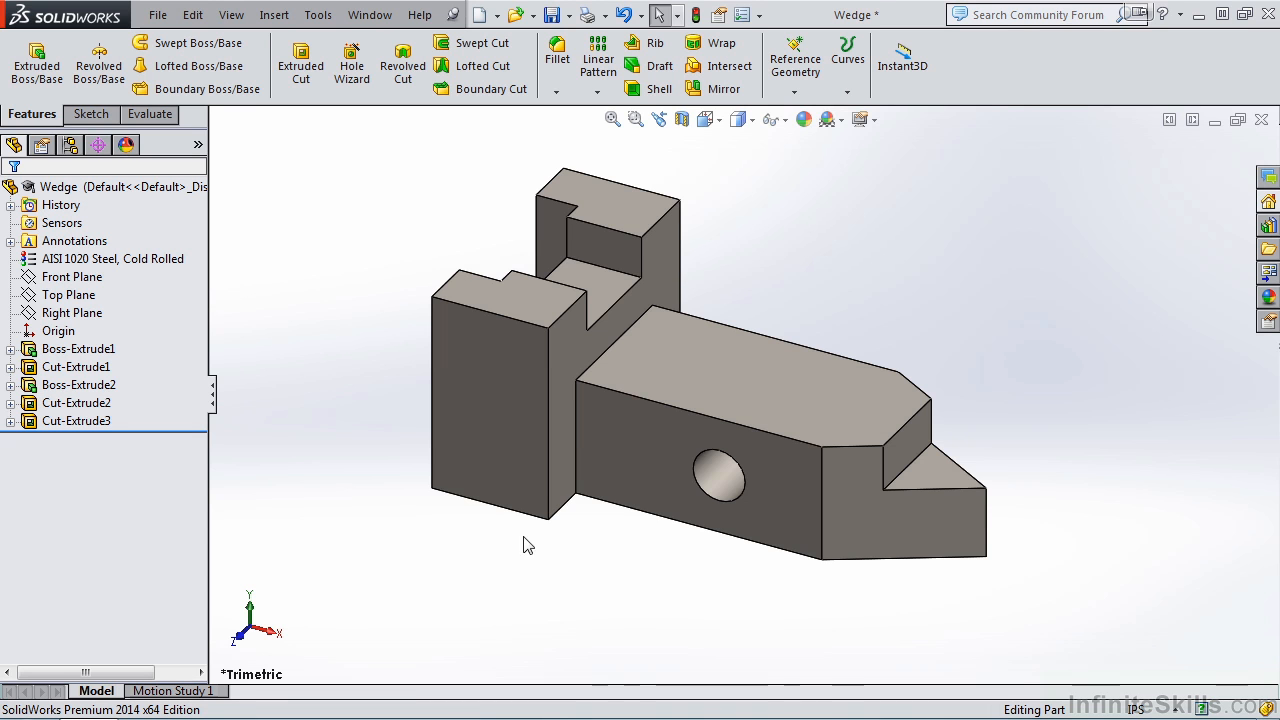
# Step: Display the dimensions of the wedge's tall end block, inspect its overall 1.120 in sketch dimension, and close it without changes
pyautogui.doubleClick(492, 477)
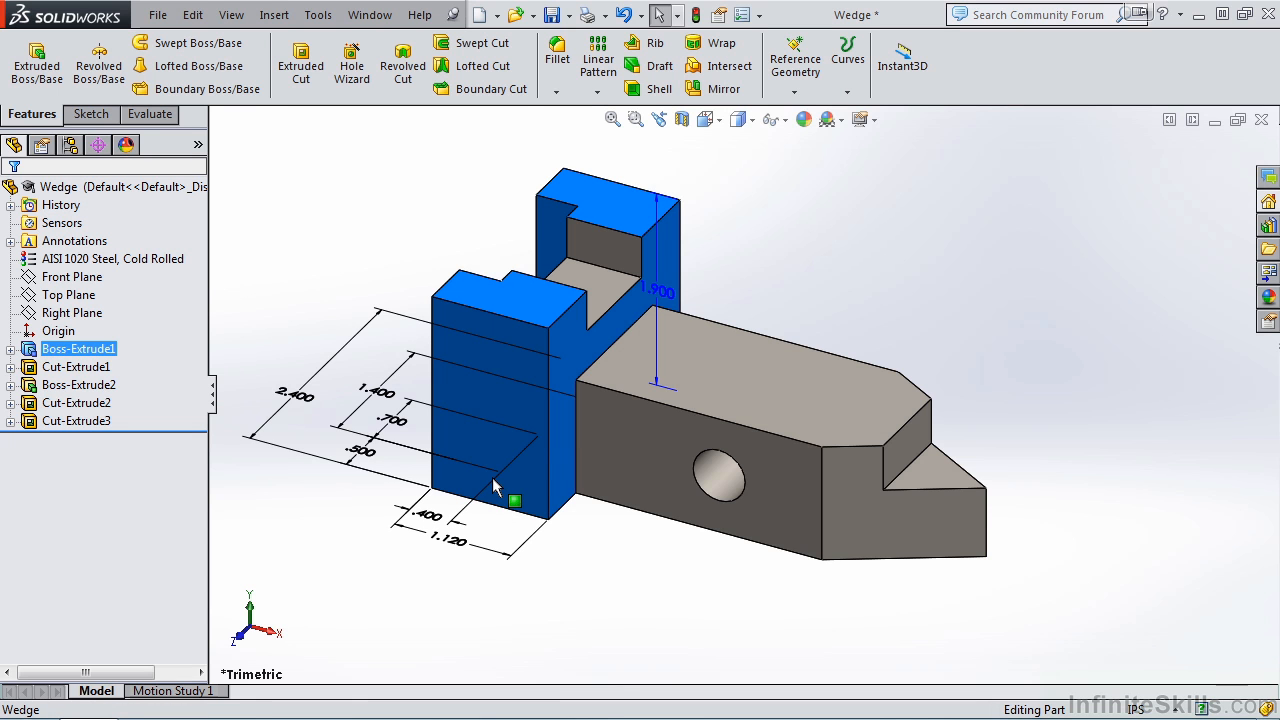
pyautogui.doubleClick(451, 540)
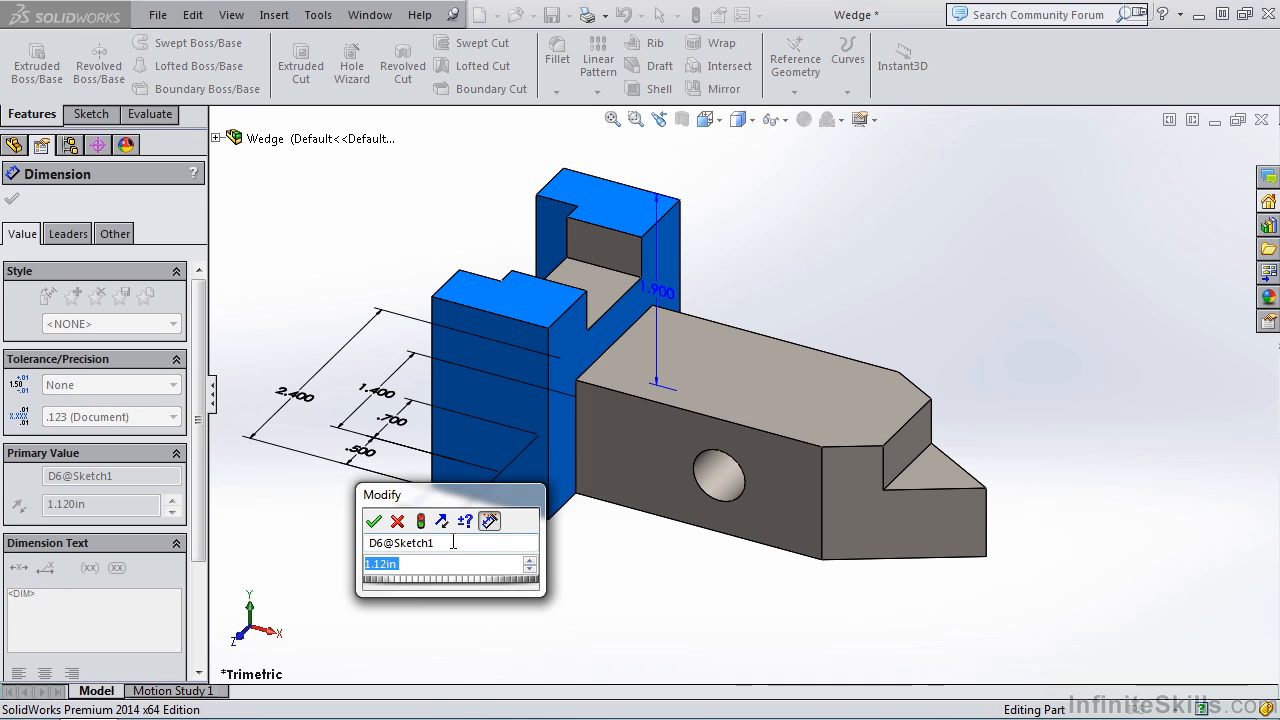
pyautogui.moveTo(477, 494); pyautogui.dragTo(803, 258)
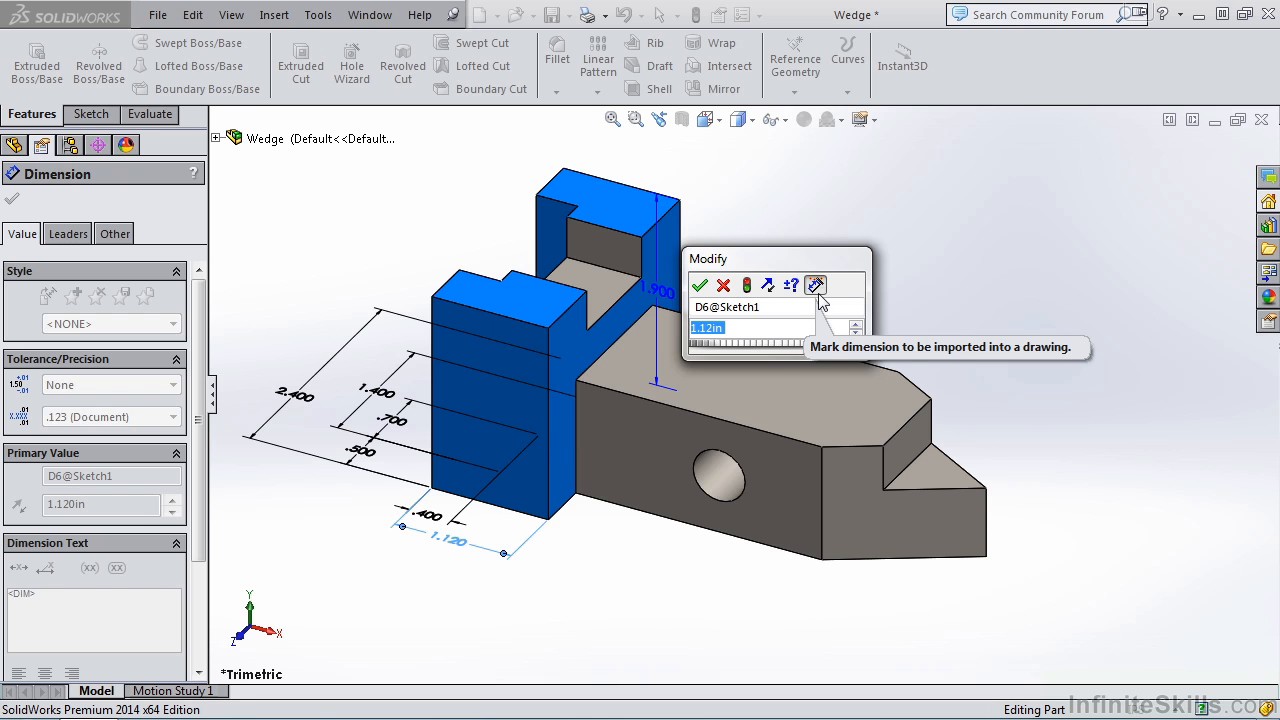
pyautogui.click(723, 285)
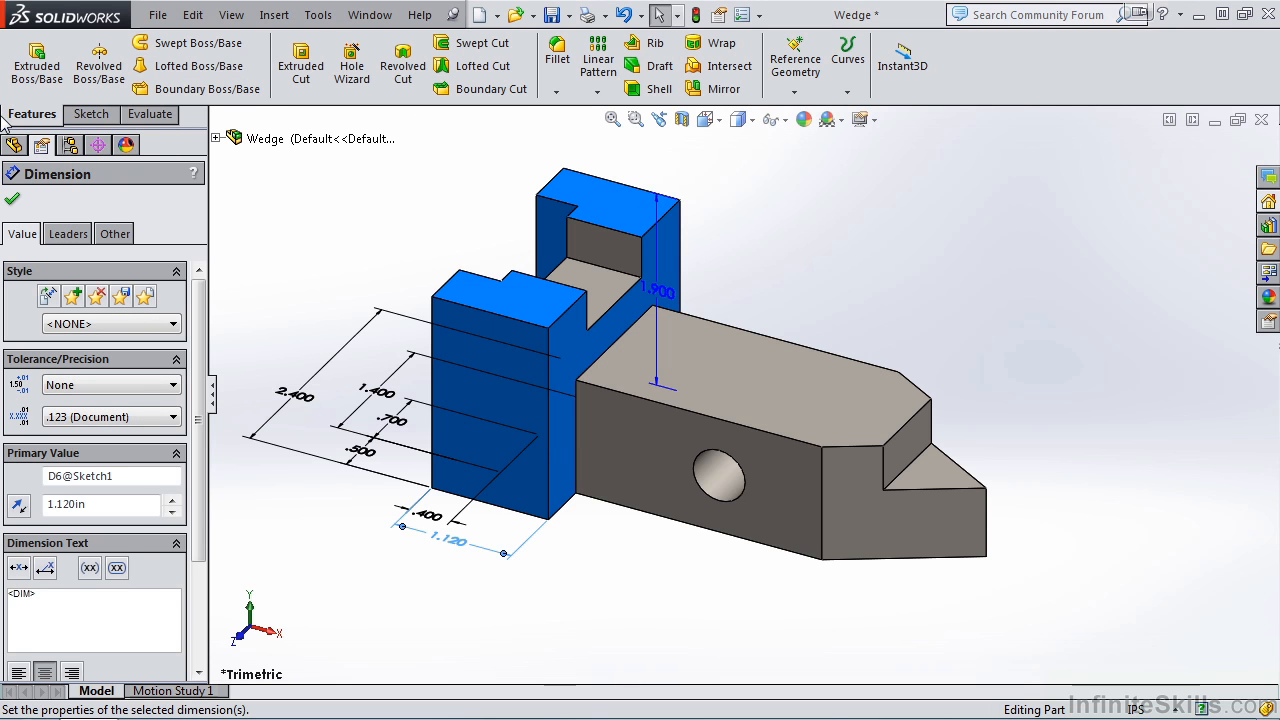
pyautogui.click(12, 198)
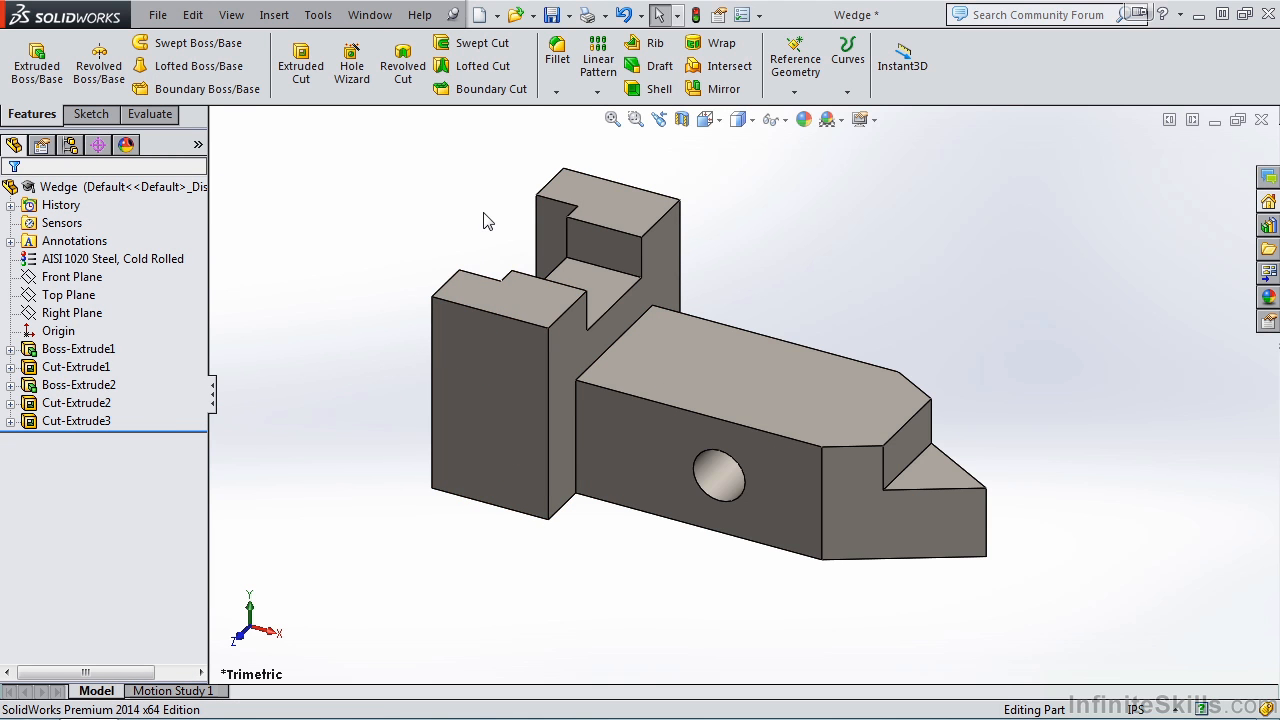
# Step: Create a drawing from the part on a B (ANSI) Landscape sheet and set the units to IPS (inch, pound, second)
pyautogui.click(498, 17)
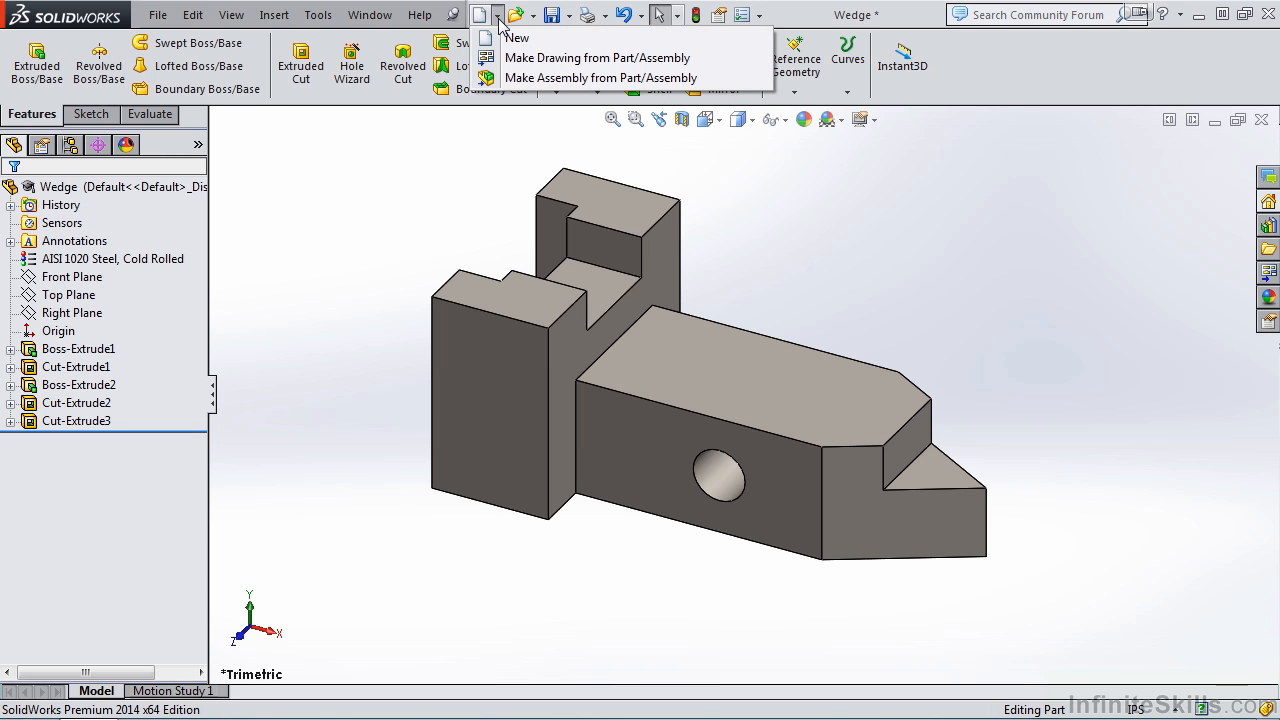
pyautogui.click(561, 61)
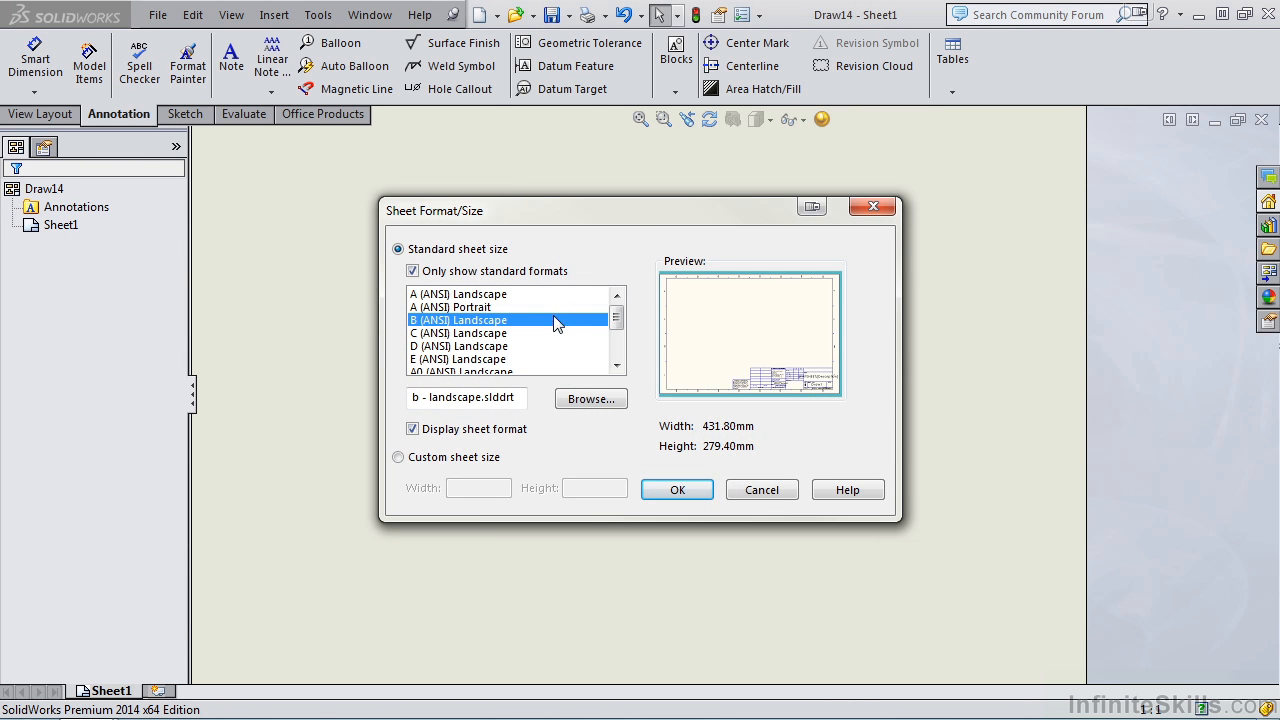
pyautogui.click(681, 494)
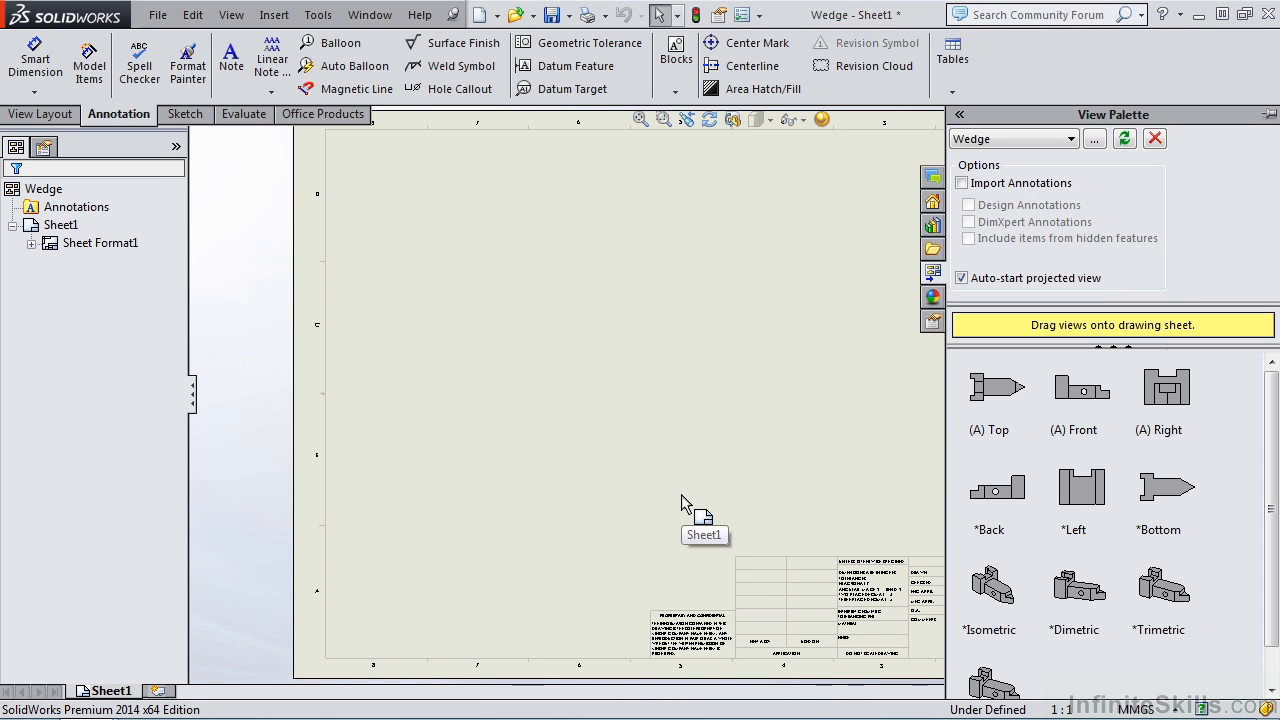
pyautogui.click(1145, 709)
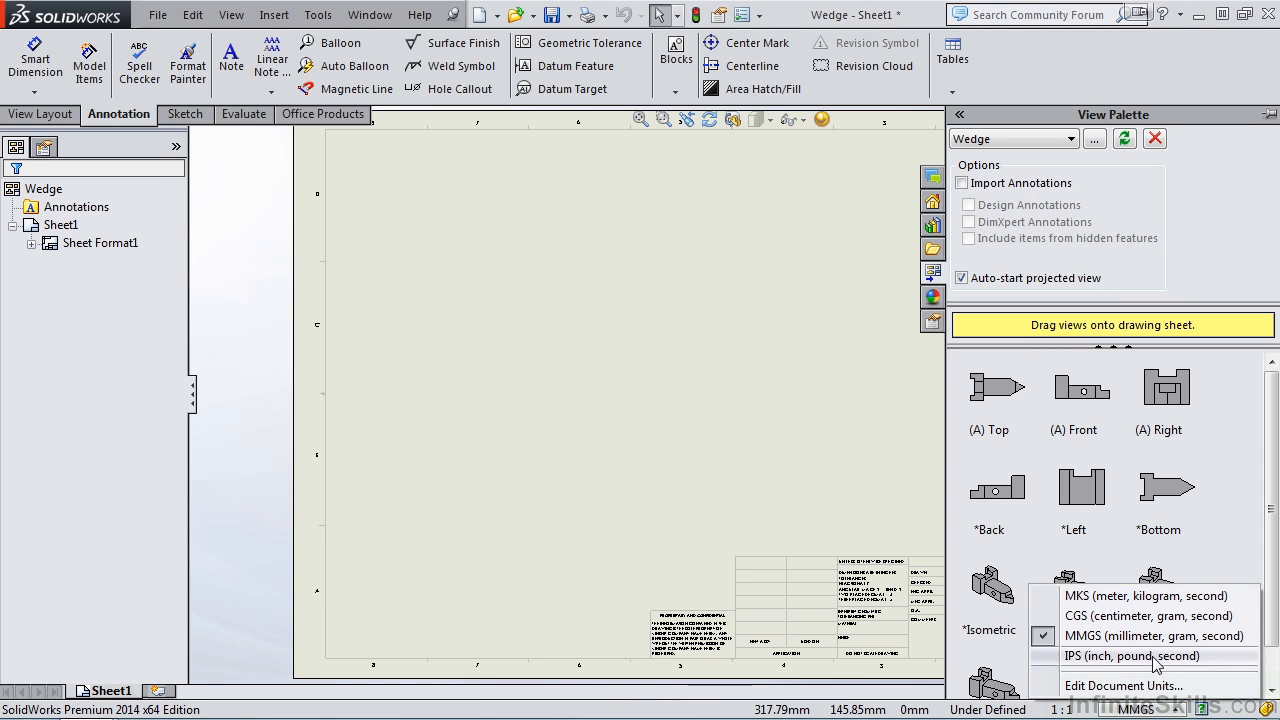
pyautogui.click(1151, 656)
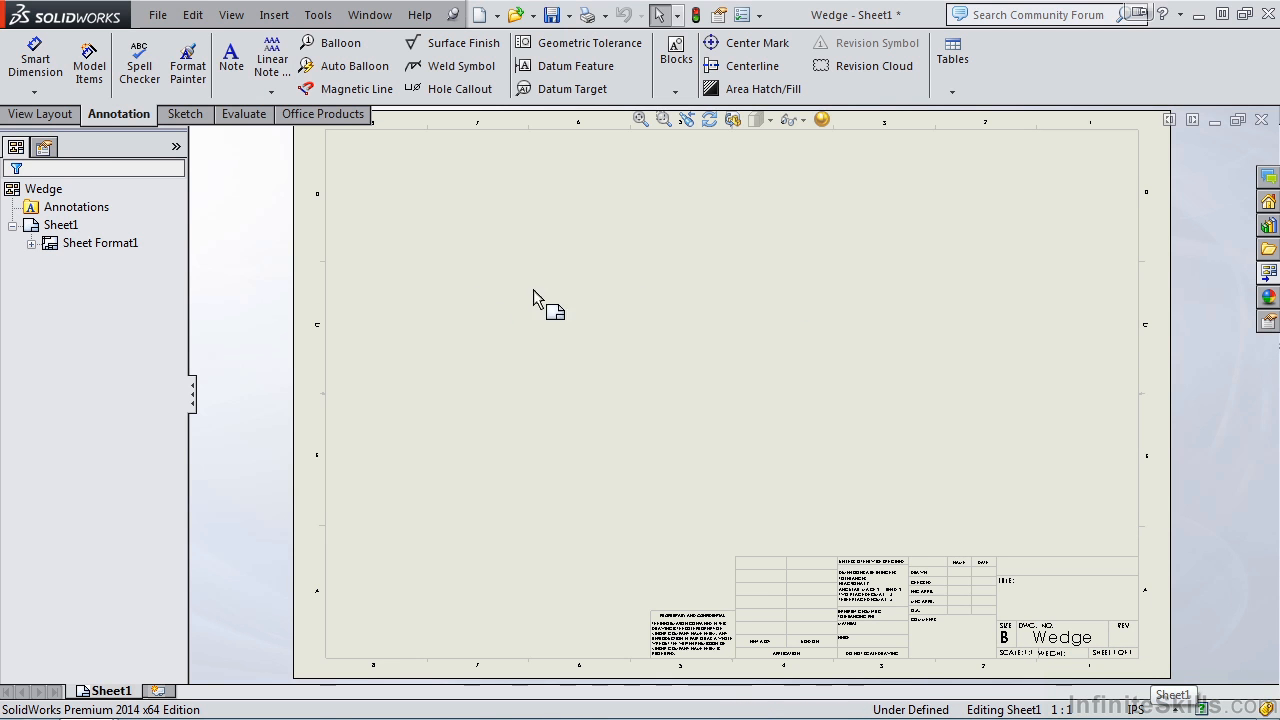
# Step: Insert a model view of the Wedge part near the middle of the sheet and set its orientation to Front
pyautogui.click(42, 114)
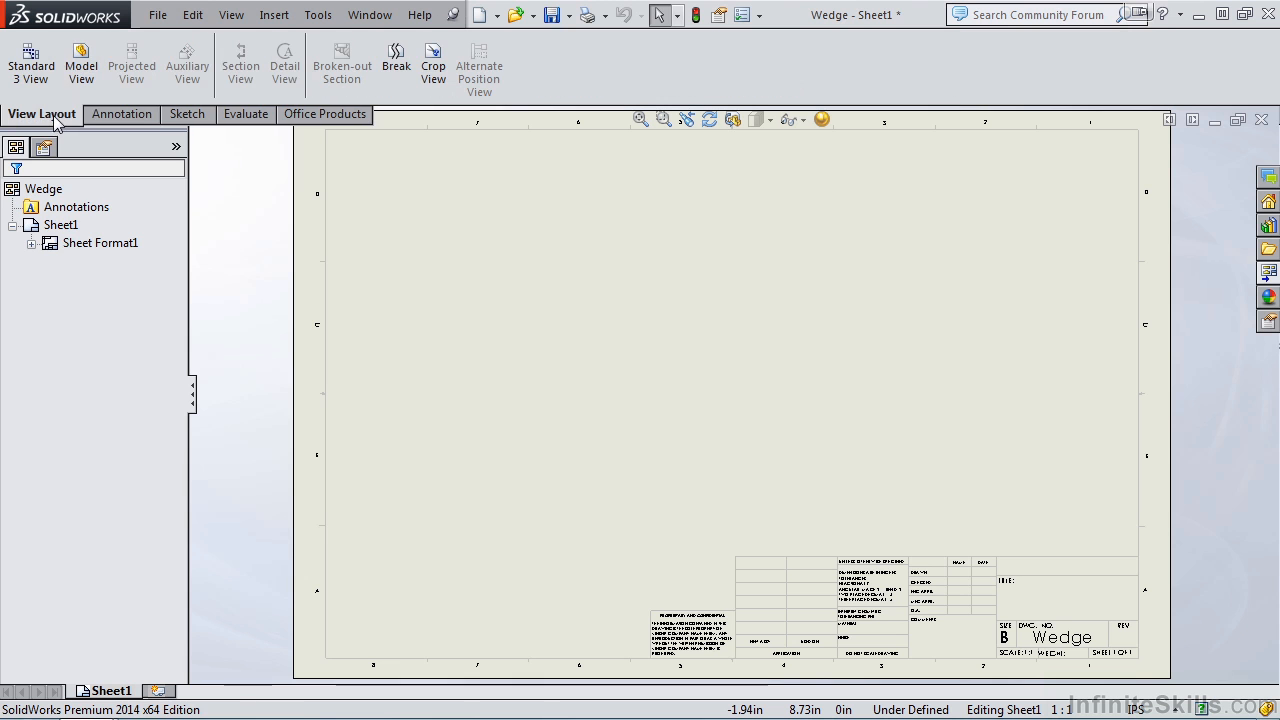
pyautogui.click(83, 88)
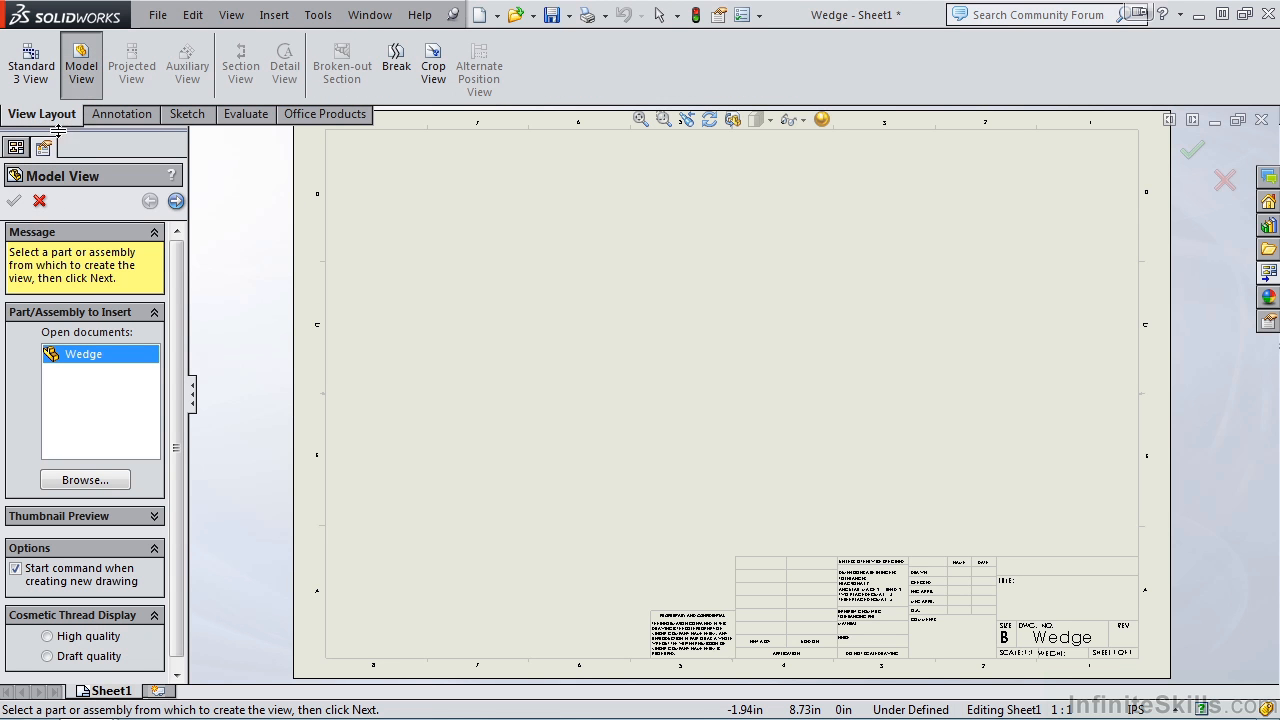
pyautogui.click(85, 480)
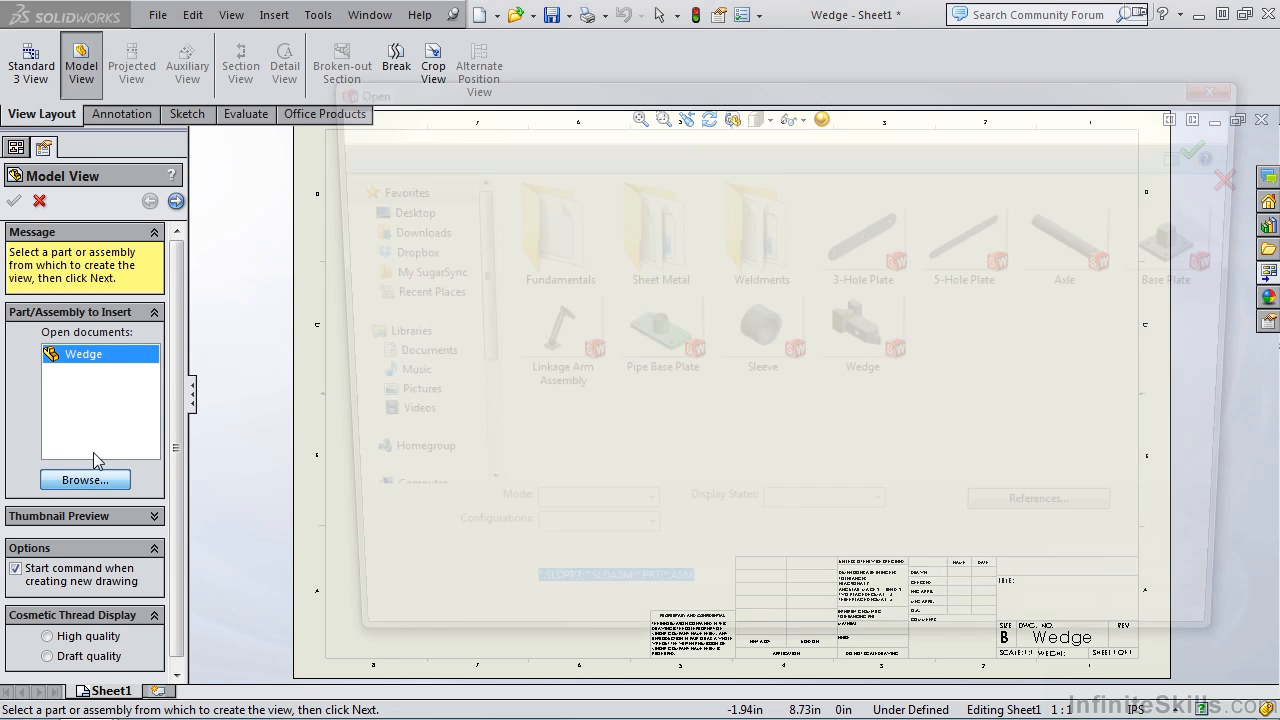
pyautogui.click(871, 352)
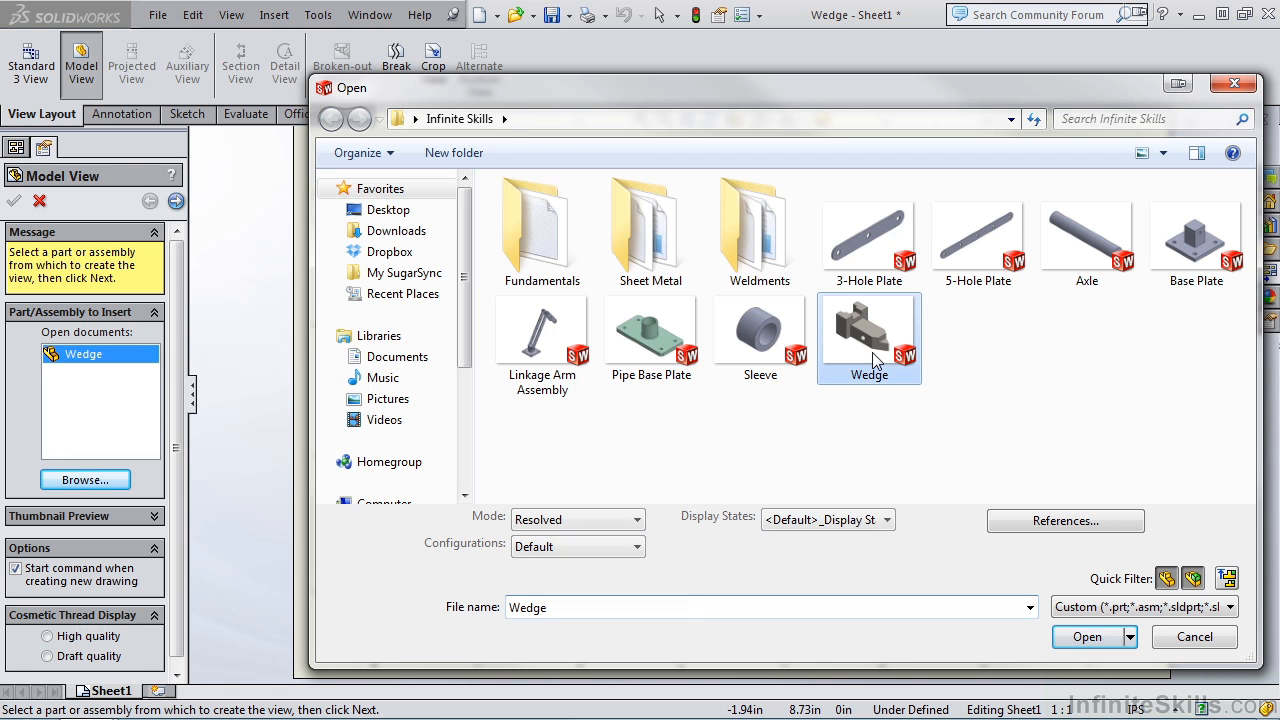
pyautogui.click(1087, 637)
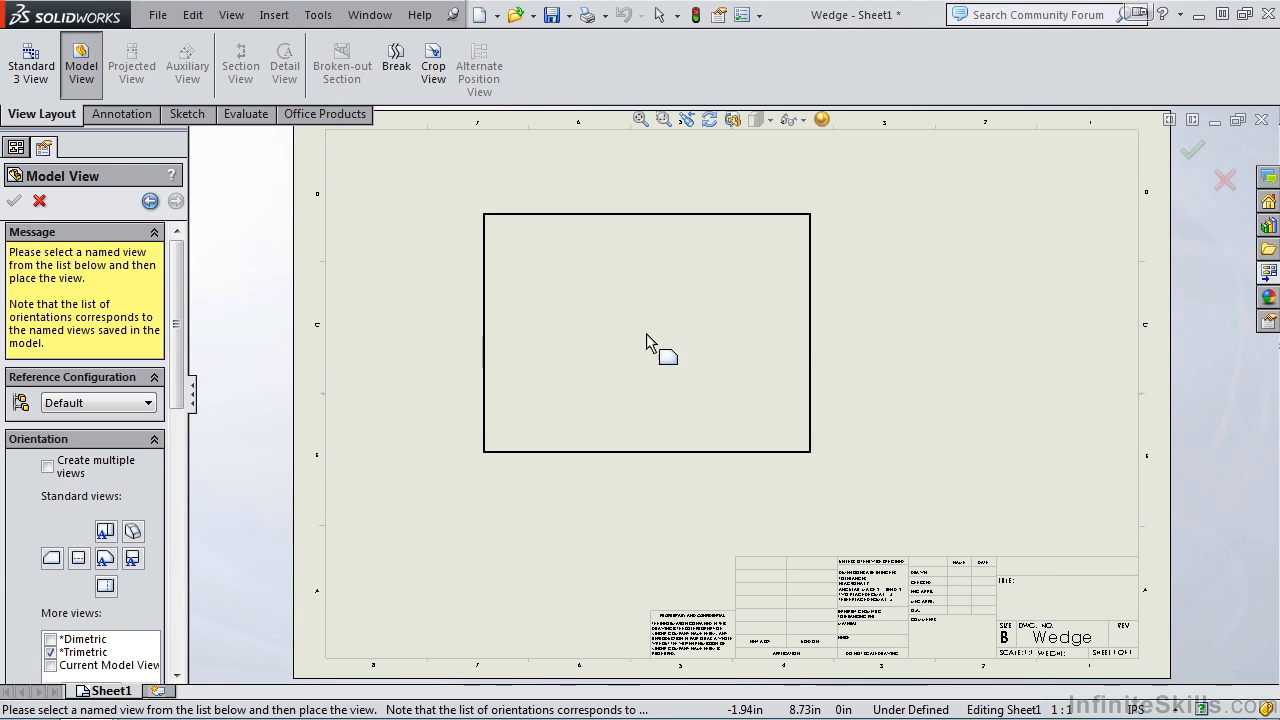
pyautogui.click(626, 382)
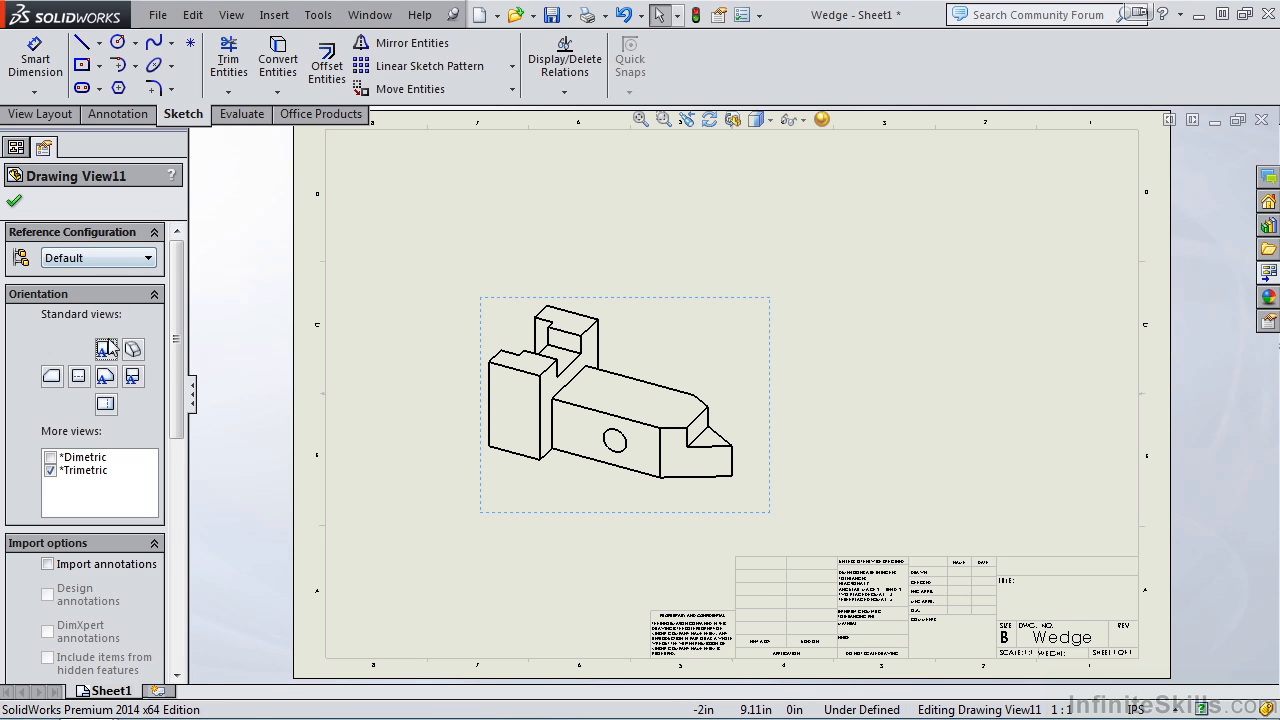
pyautogui.click(105, 377)
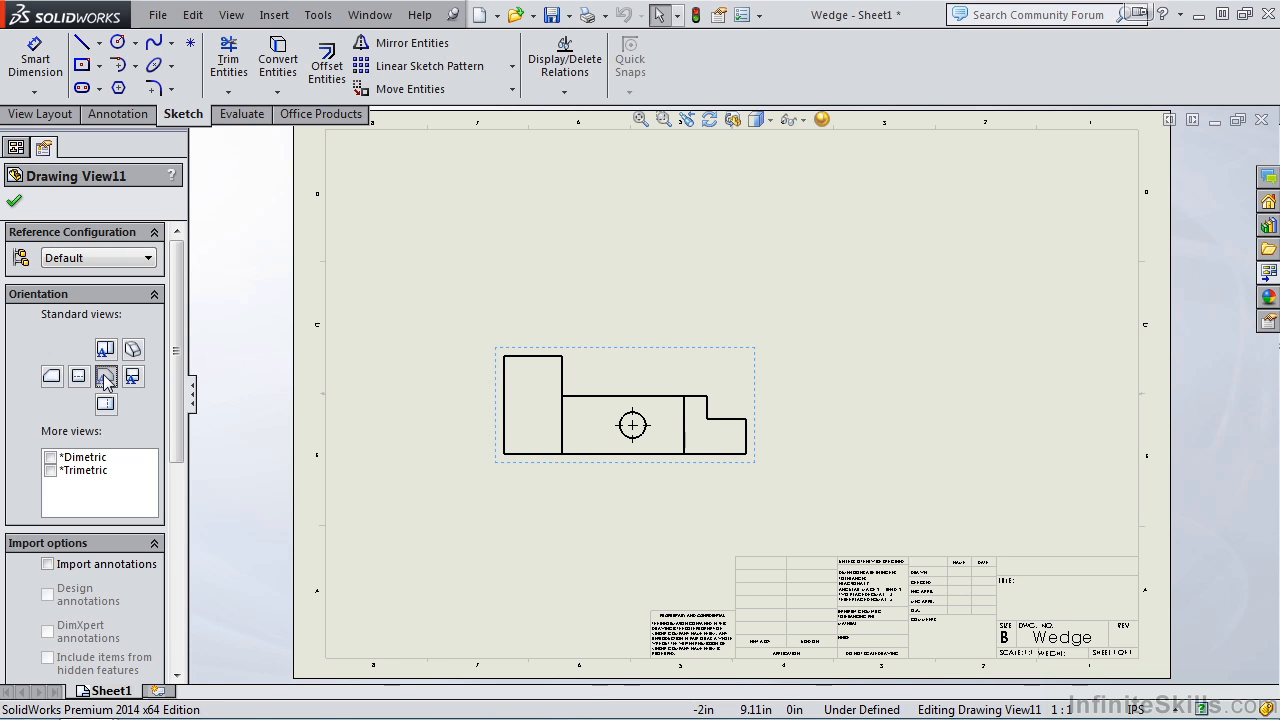
pyautogui.click(15, 205)
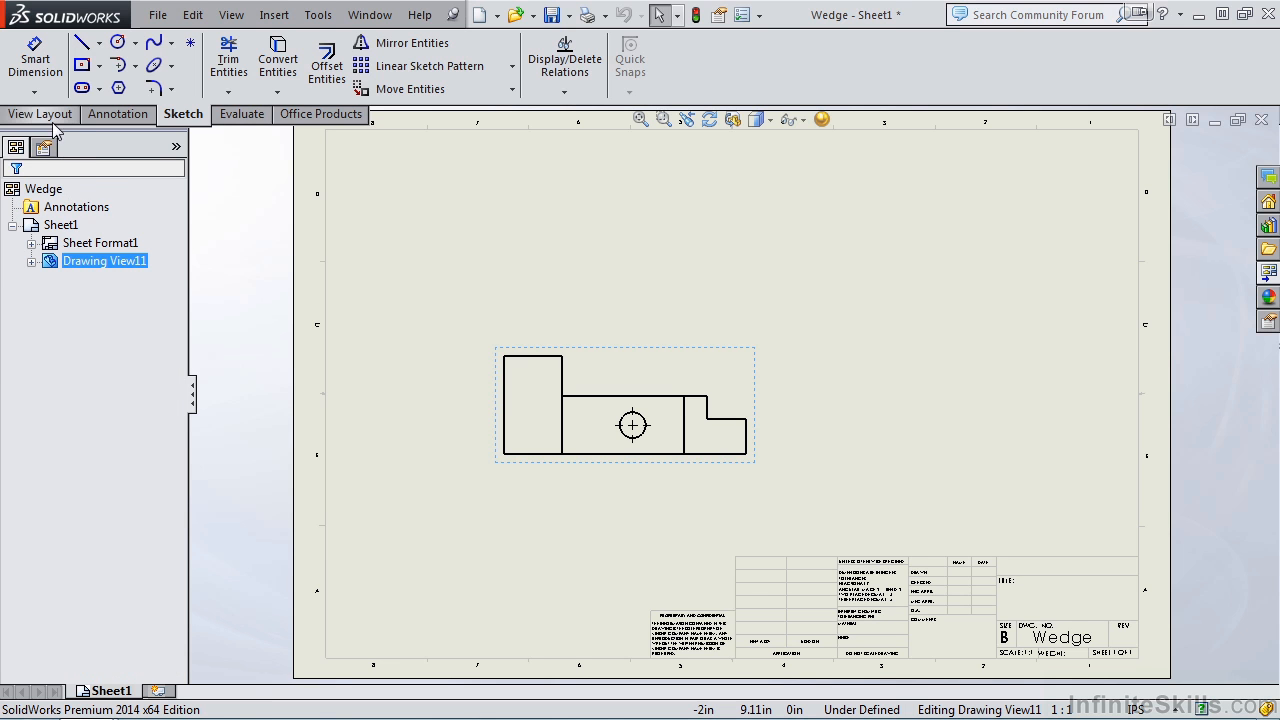
# Step: Project right and top views from the front view, and move the front view lower on the sheet
pyautogui.click(46, 117)
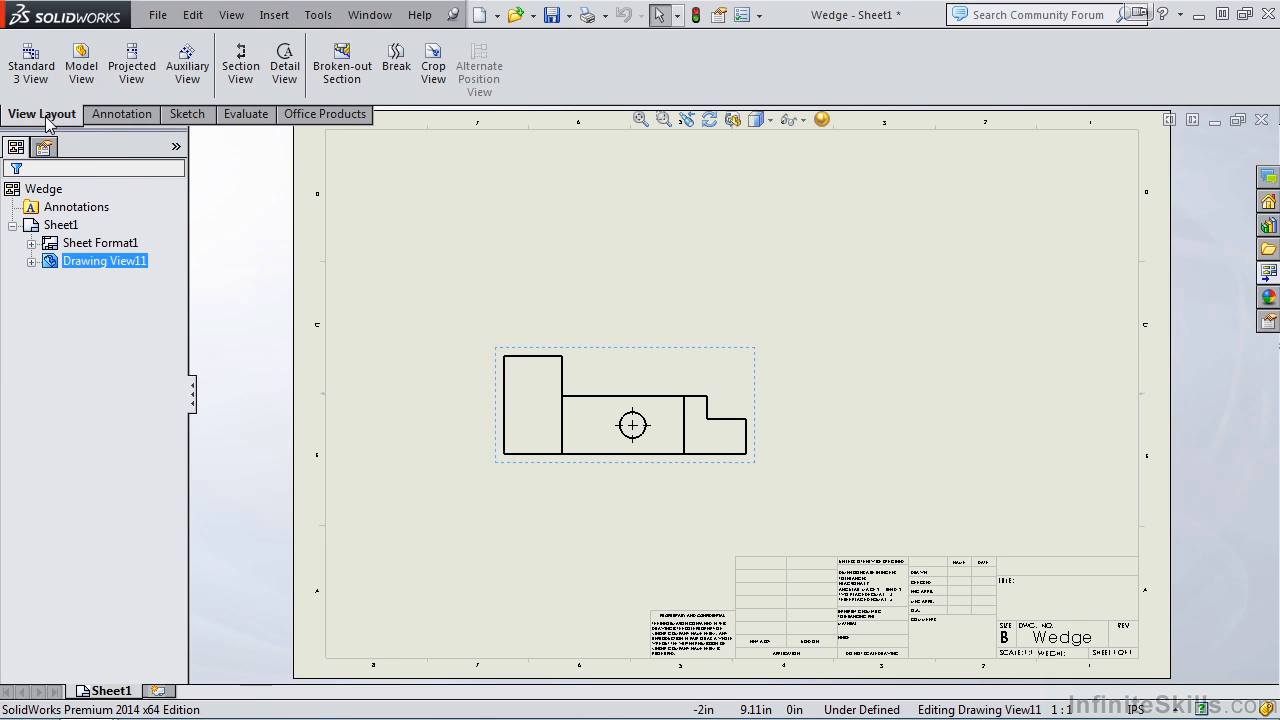
pyautogui.click(135, 70)
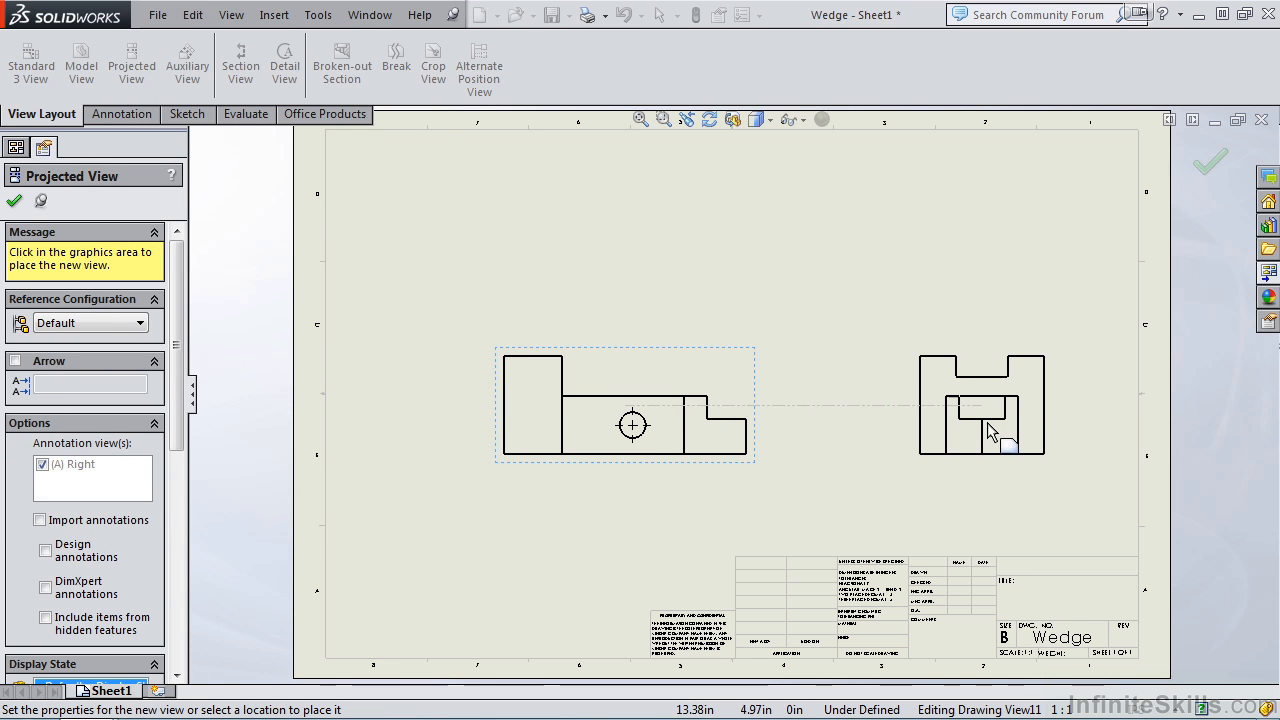
pyautogui.click(604, 210)
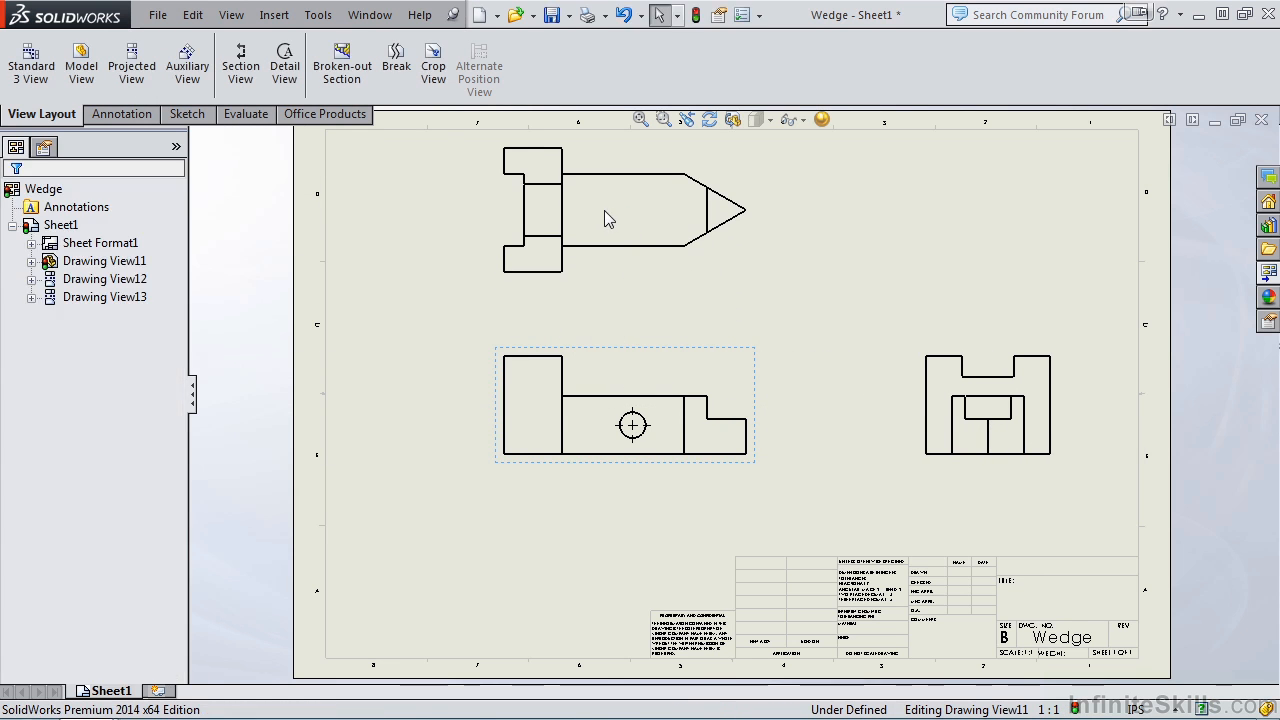
pyautogui.moveTo(670, 458)
pyautogui.mouseDown()
pyautogui.moveTo(684, 472)
pyautogui.moveTo(680, 511)
pyautogui.mouseUp()
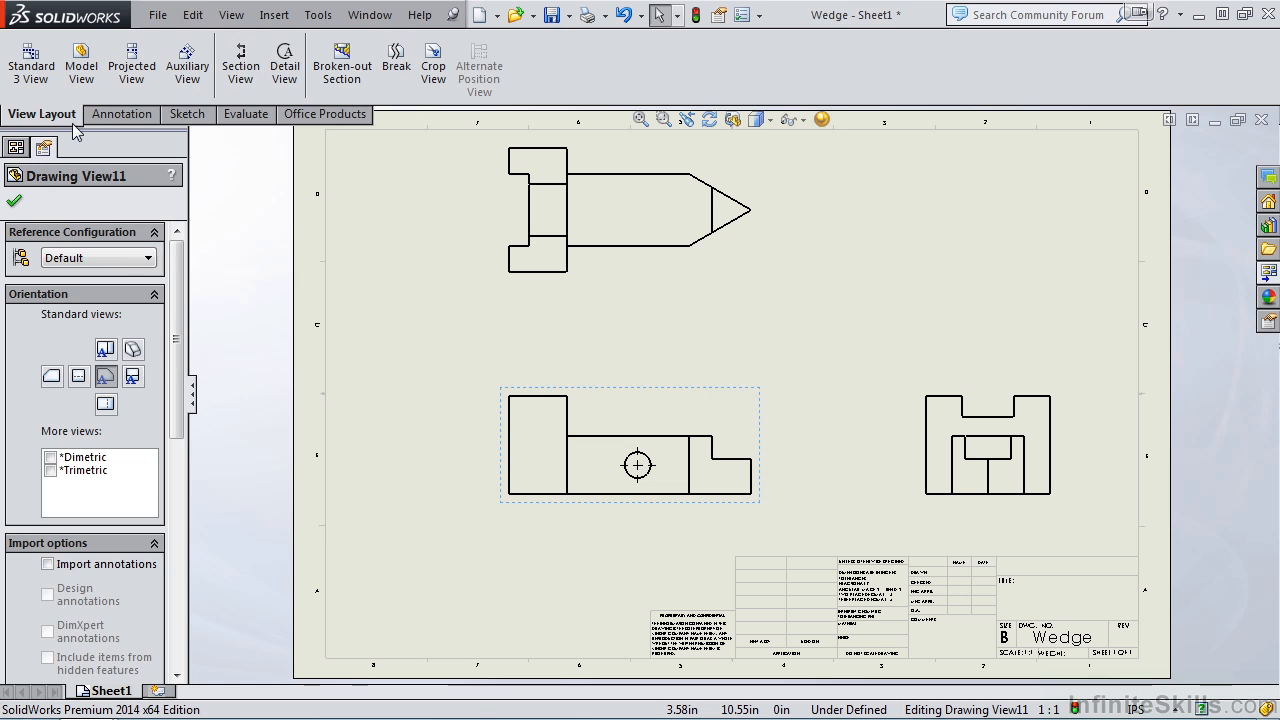
pyautogui.click(15, 202)
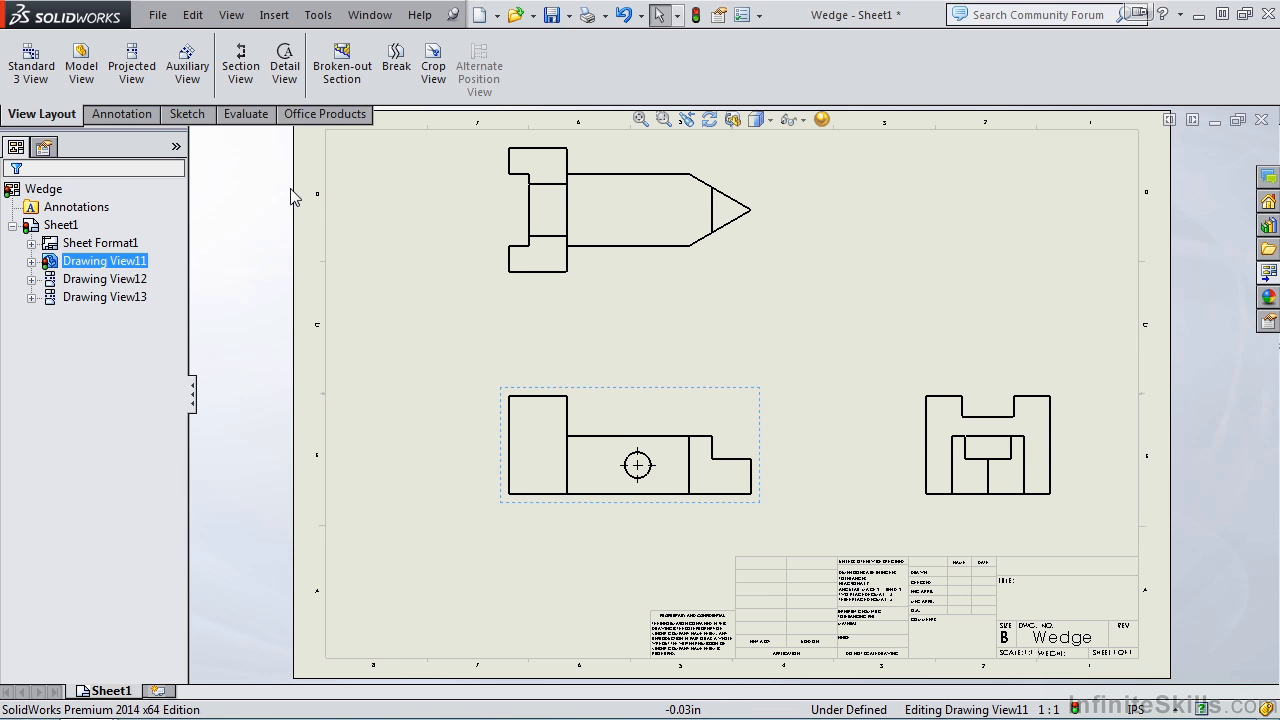
# Step: Set up Model Items to import dimensions from the entire model into all views
pyautogui.click(135, 115)
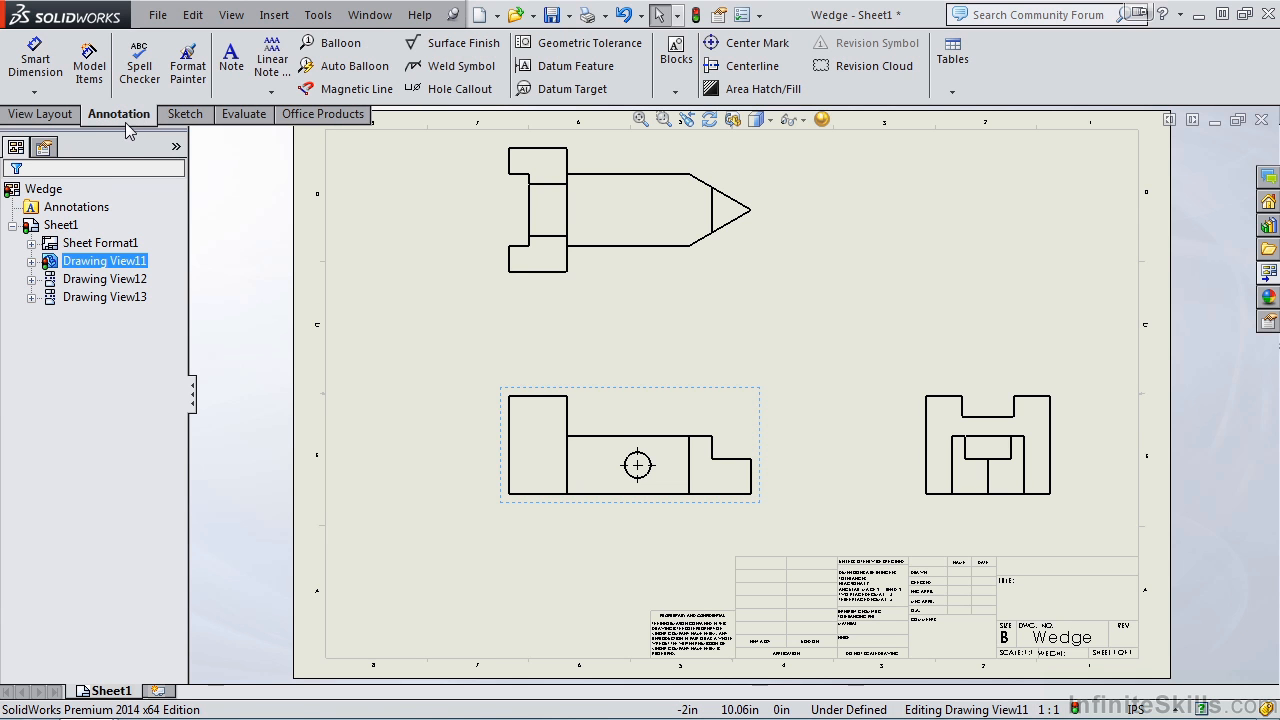
pyautogui.click(89, 72)
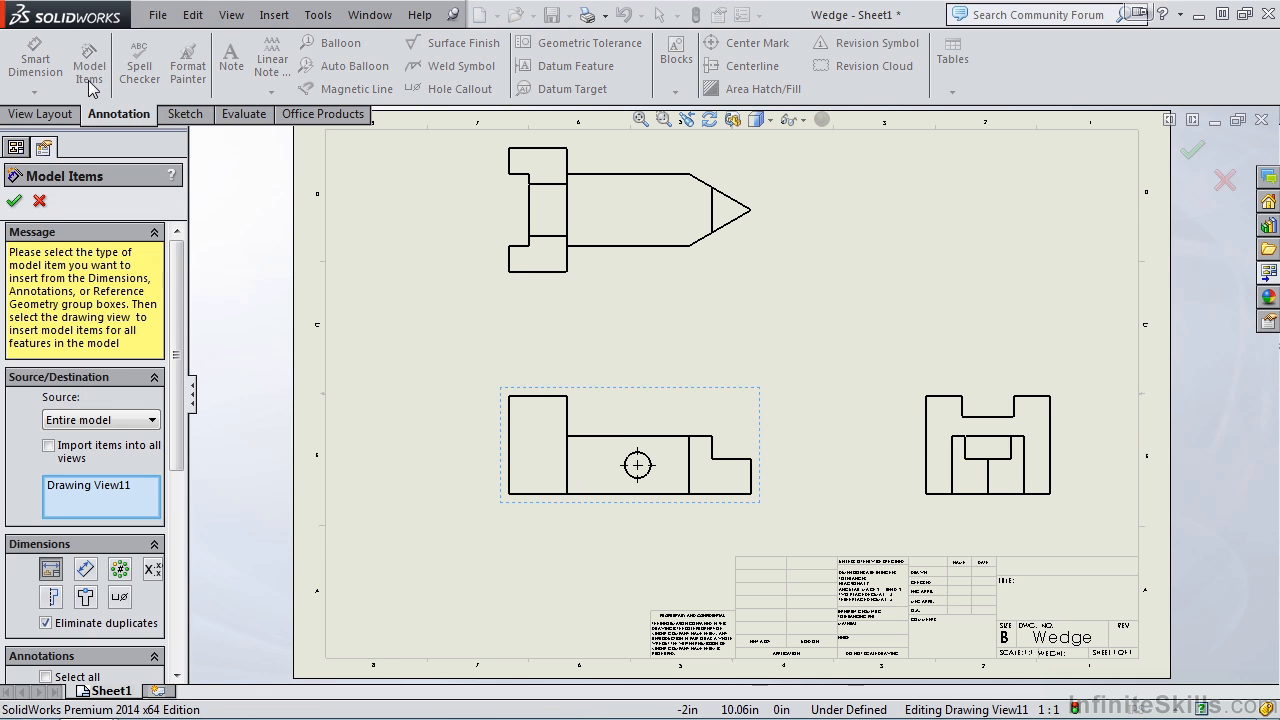
pyautogui.moveTo(175, 344); pyautogui.dragTo(181, 405)
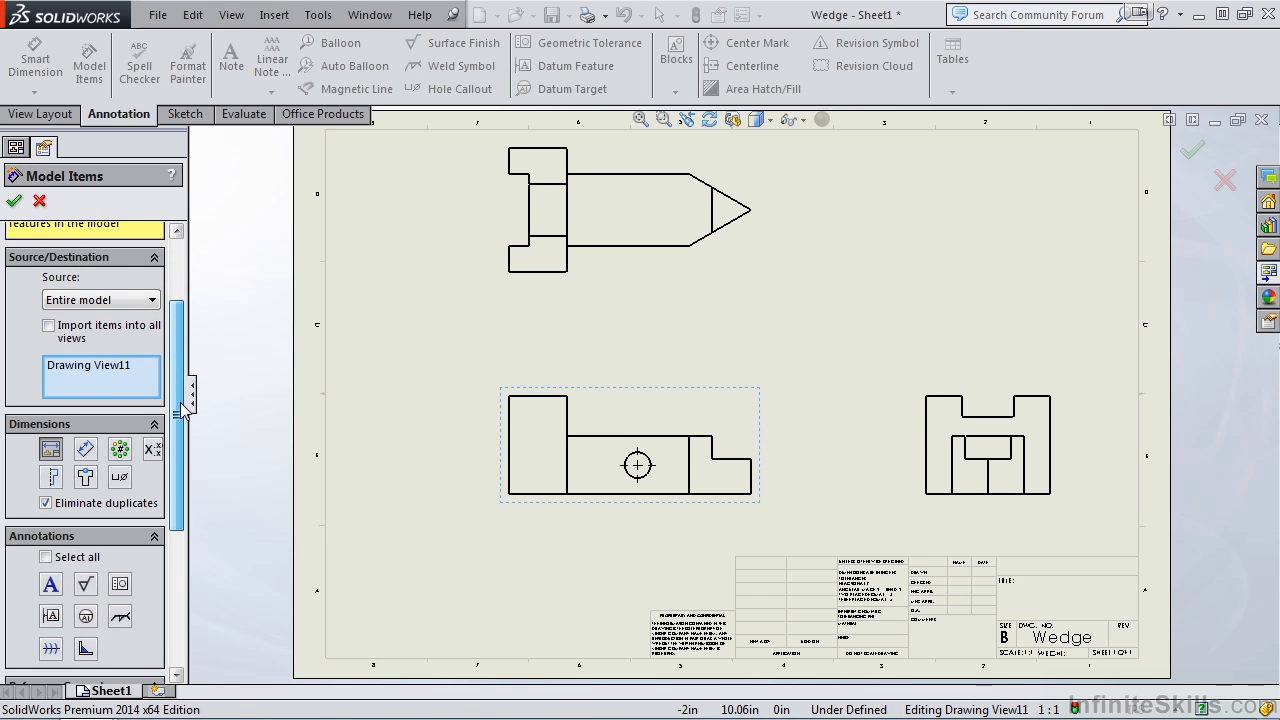
pyautogui.click(153, 303)
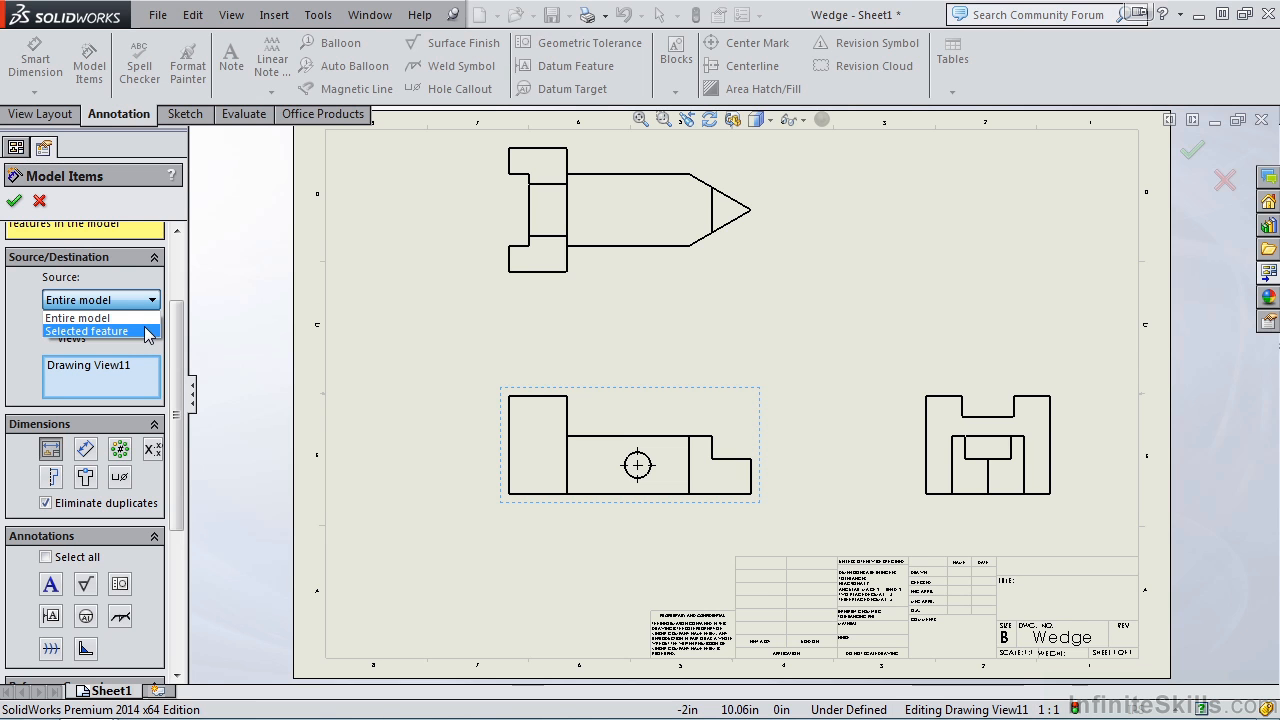
pyautogui.click(148, 318)
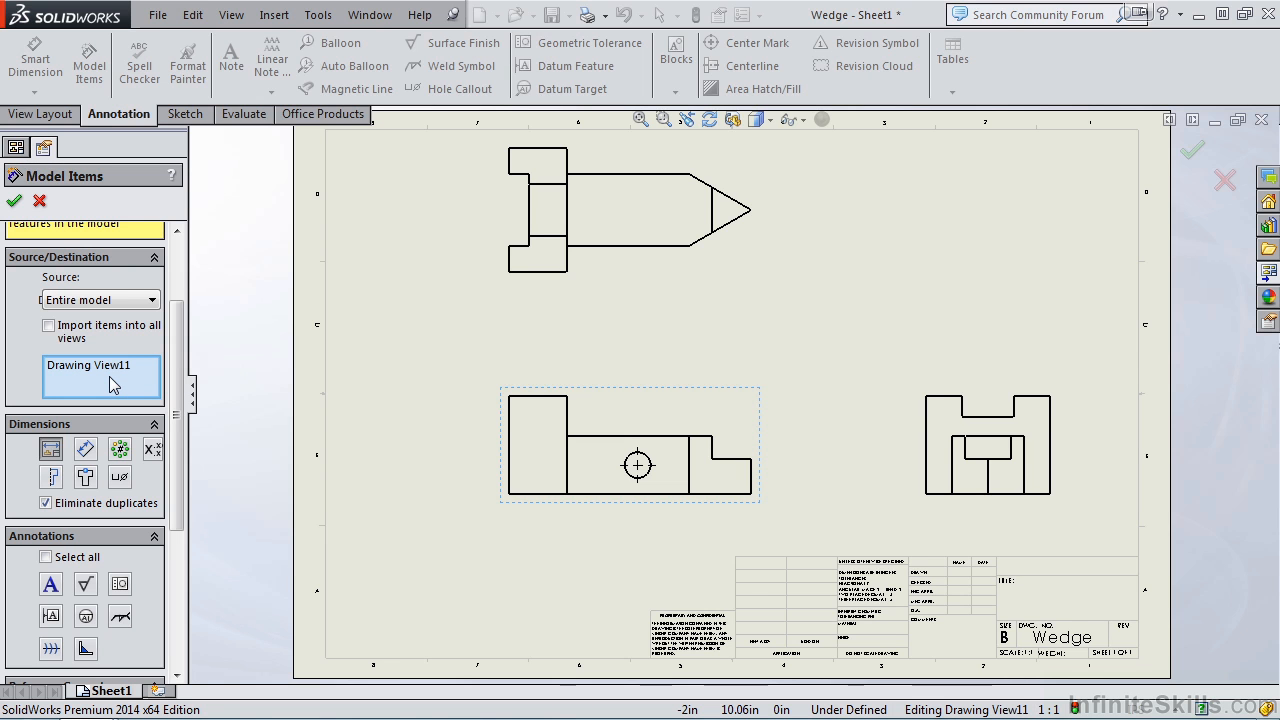
pyautogui.click(49, 327)
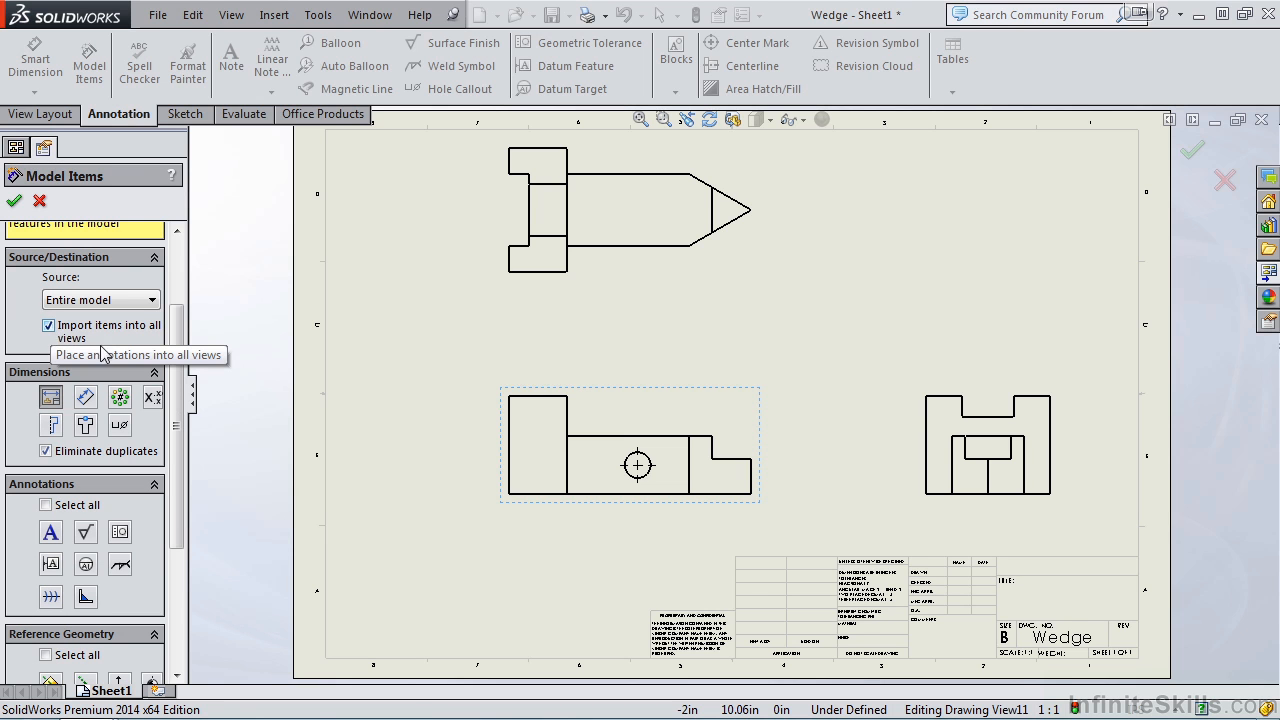
# Step: Review the dimension, annotation, reference geometry and layer options available for importing model items
pyautogui.scroll(-2, 181, 350)
pyautogui.moveTo(181, 350); pyautogui.dragTo(181, 360)
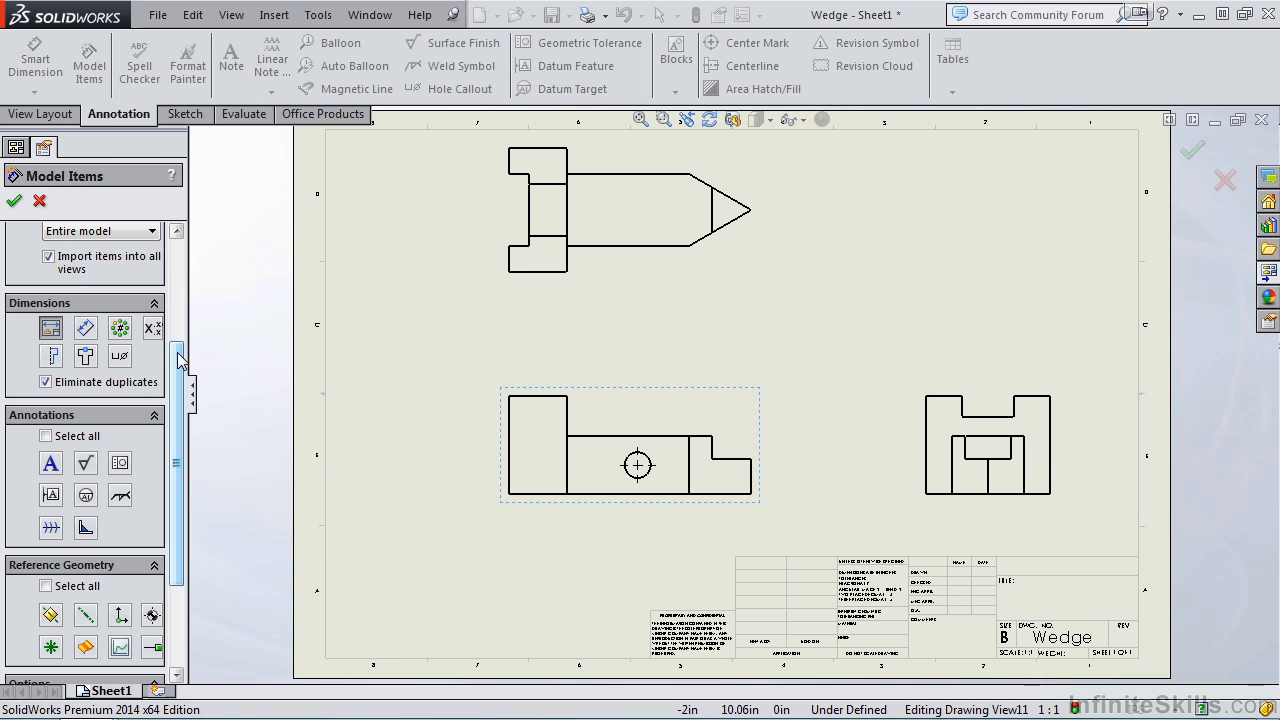
pyautogui.click(46, 330)
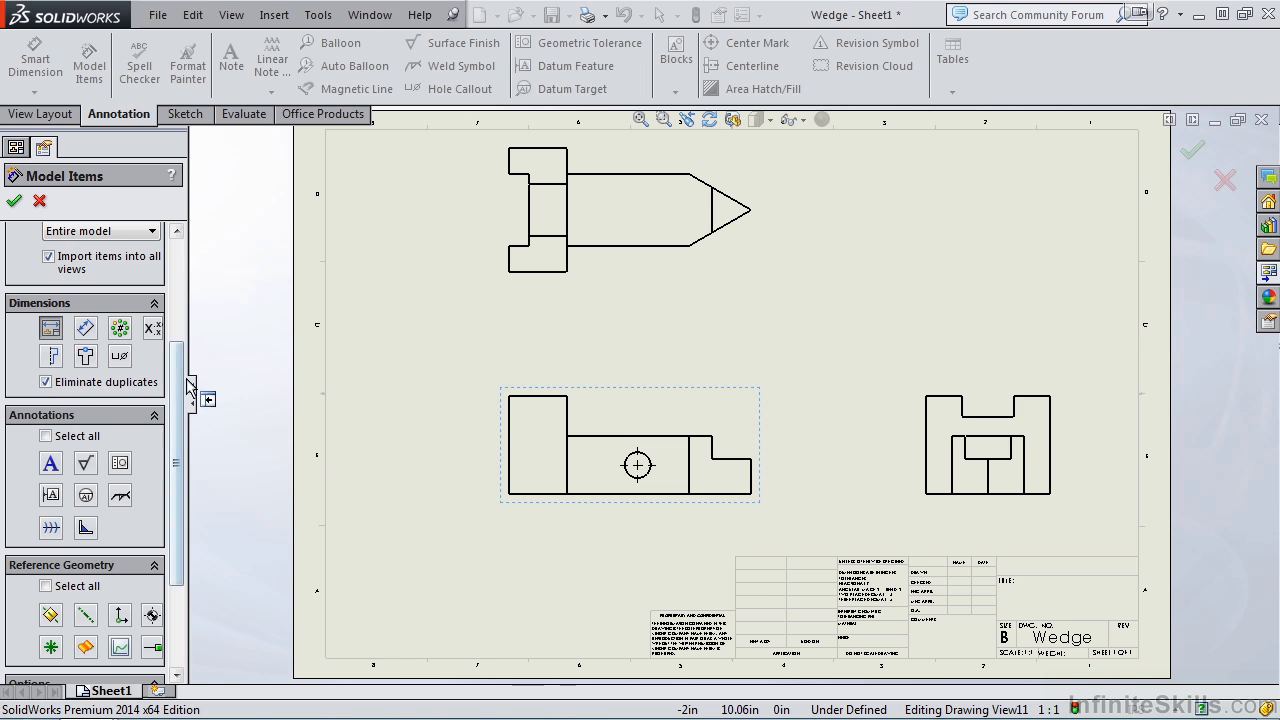
pyautogui.scroll(-3, 177, 438)
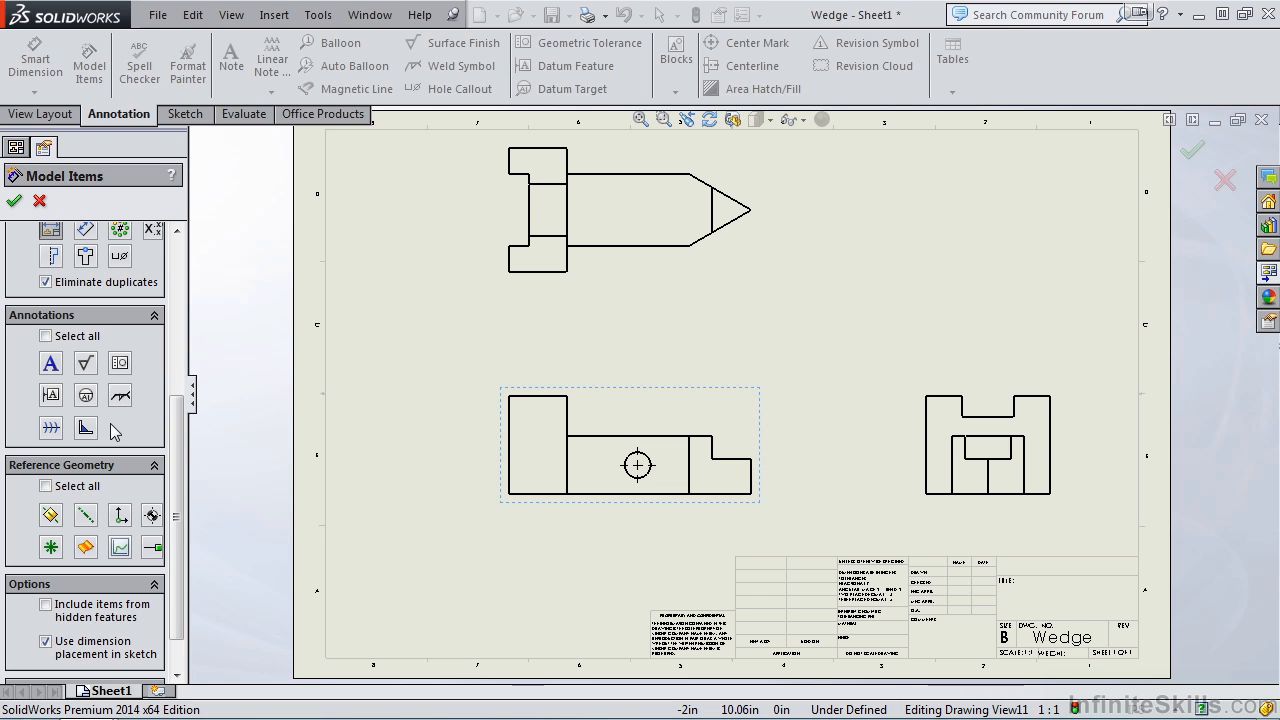
pyautogui.moveTo(177, 412); pyautogui.dragTo(182, 460)
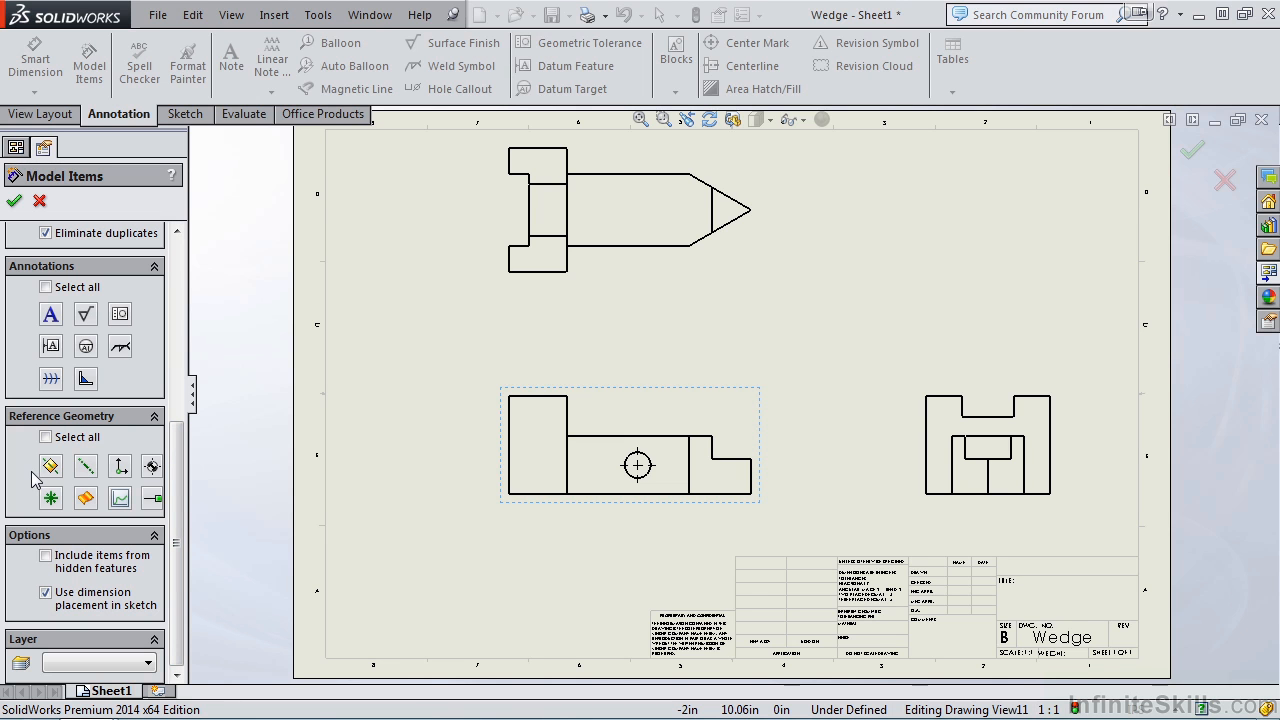
pyautogui.moveTo(178, 447); pyautogui.dragTo(188, 372)
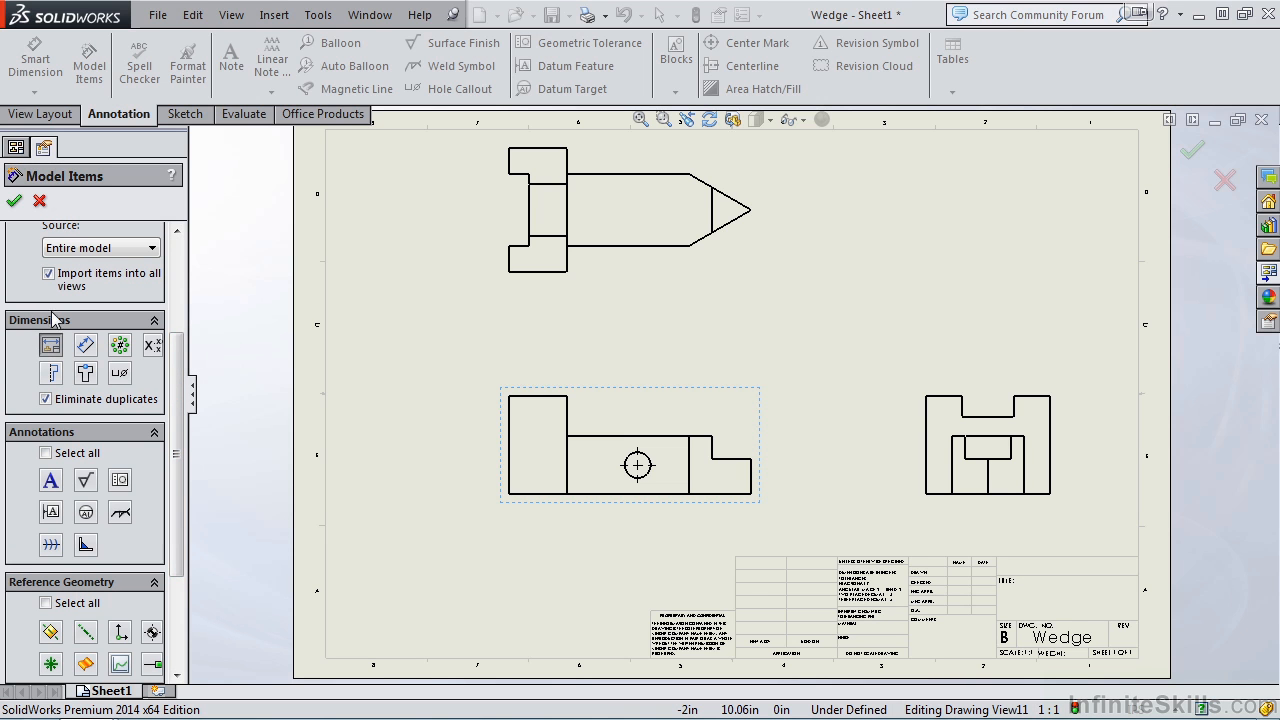
pyautogui.moveTo(174, 358); pyautogui.dragTo(172, 264)
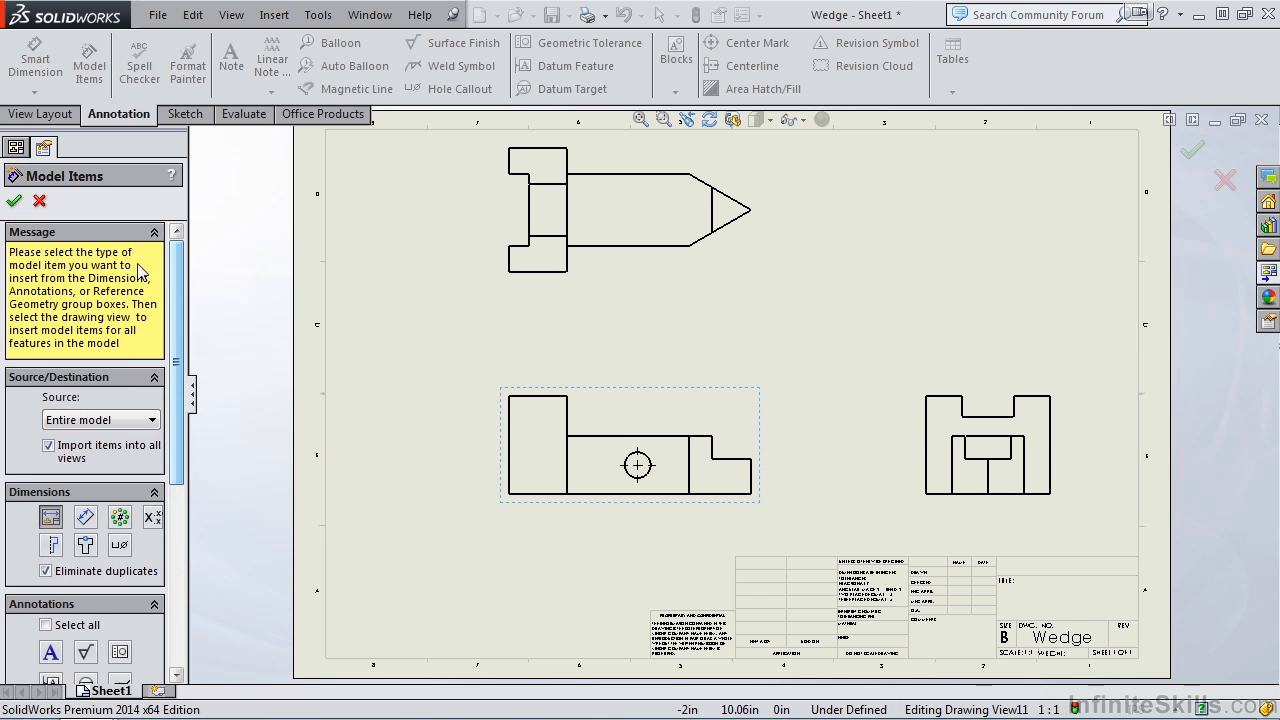
# Step: Import the model dimensions and move the front view's 1.12, .44 TYP, hole diameter, 1.38 and 1.90 dimensions clear of the outline
pyautogui.click(14, 200)
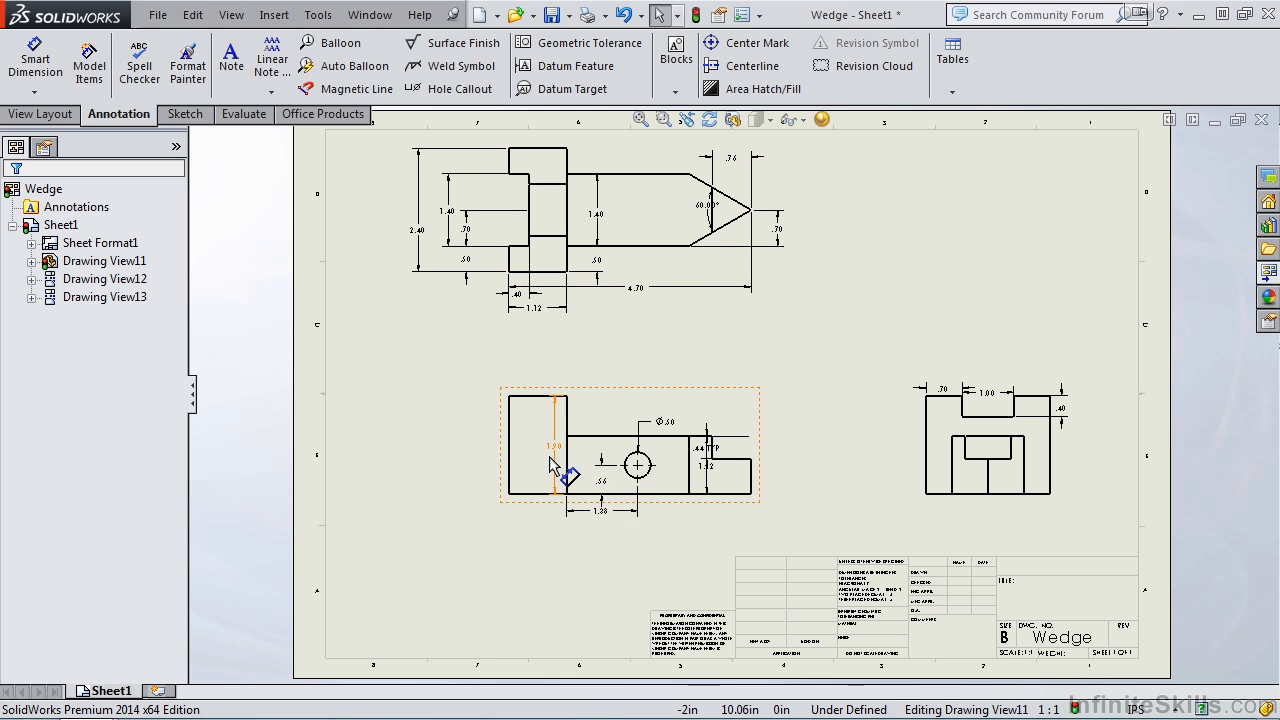
pyautogui.scroll(-3, 650, 495)
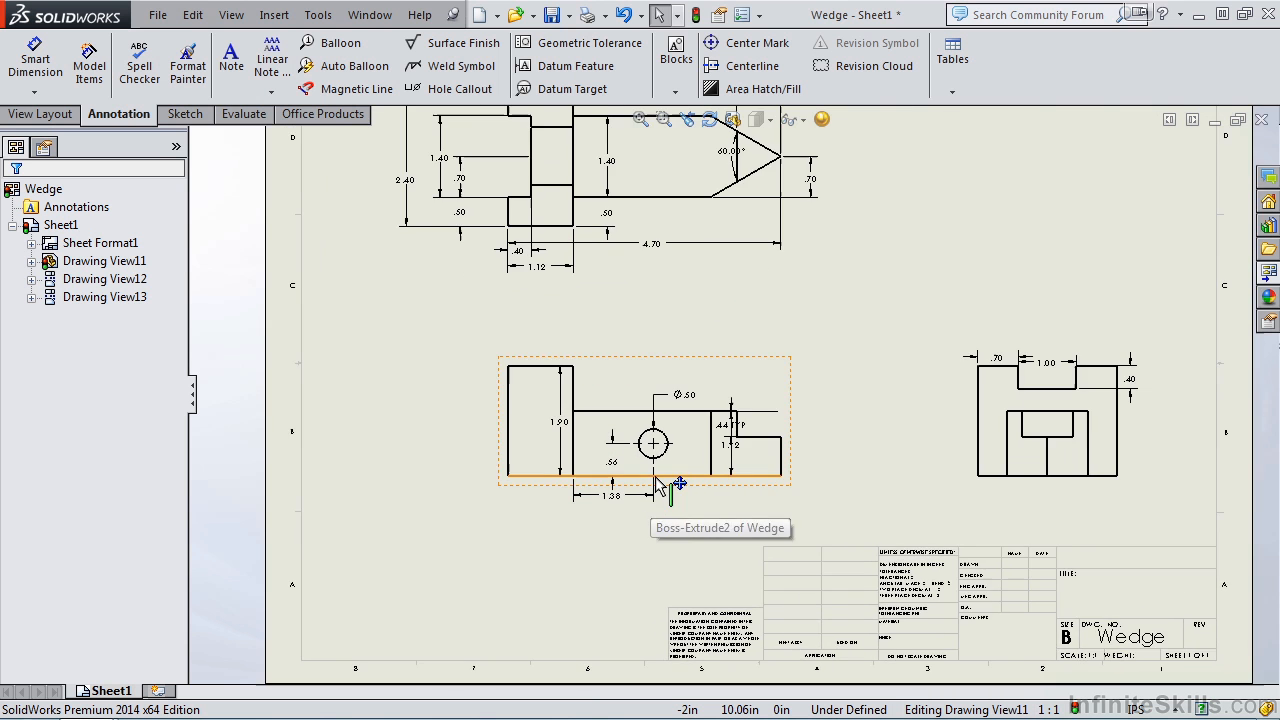
pyautogui.scroll(-4, 700, 460)
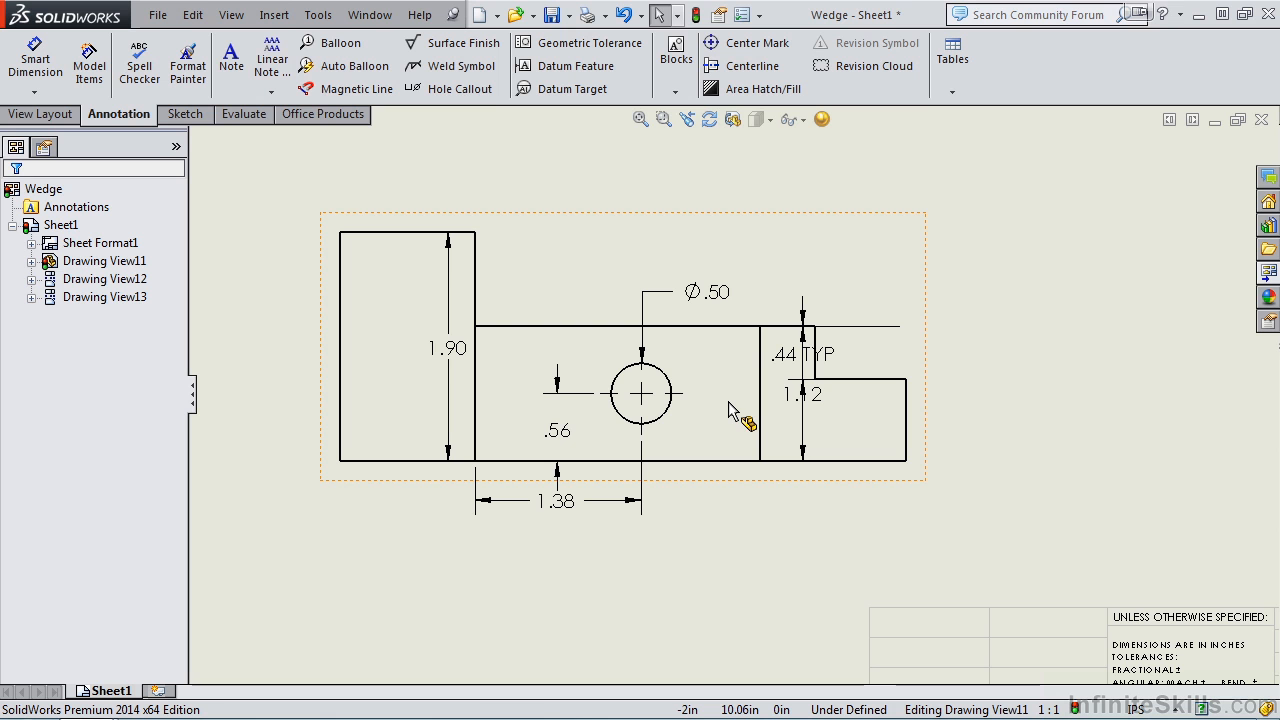
pyautogui.moveTo(803, 415); pyautogui.dragTo(1106, 410)
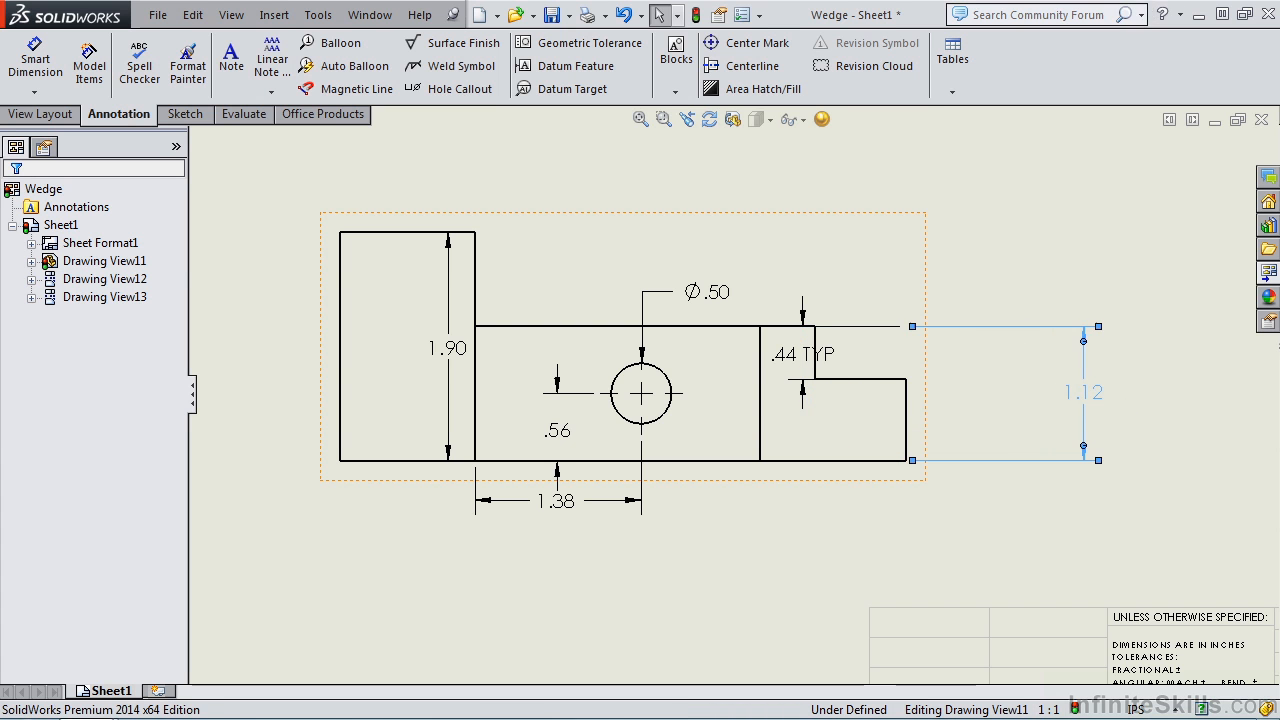
pyautogui.moveTo(800, 357); pyautogui.dragTo(1012, 353)
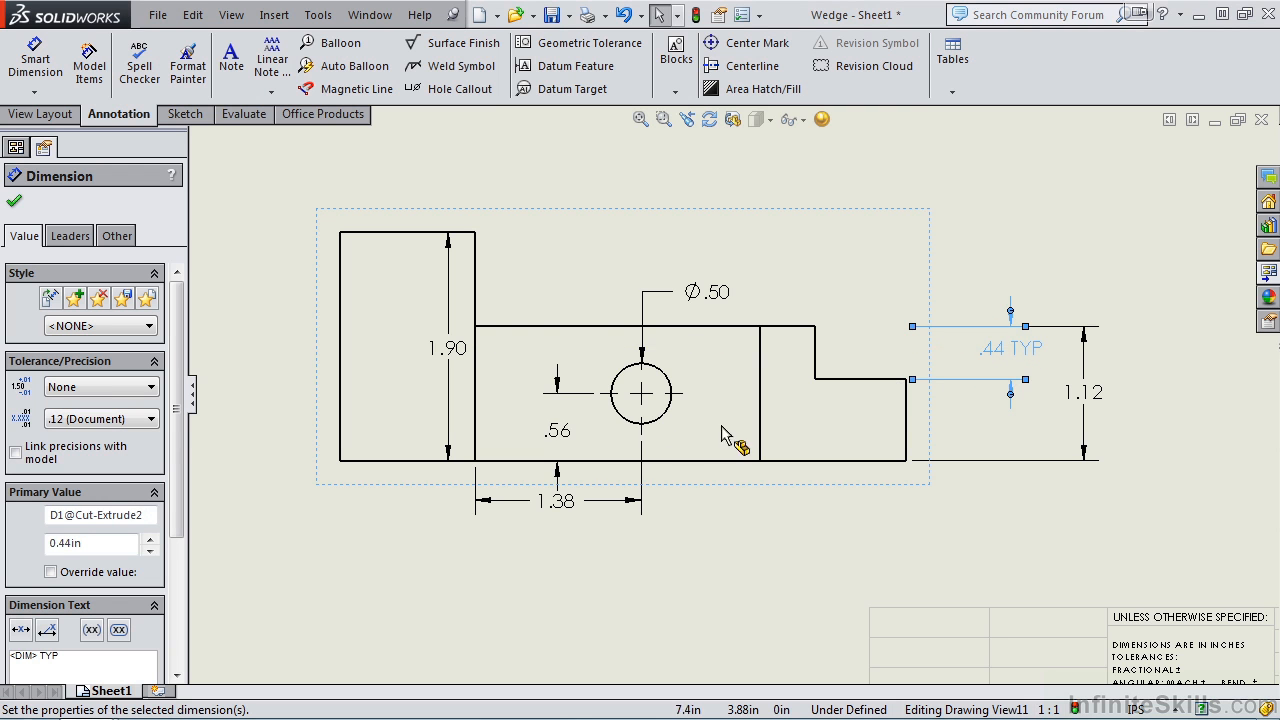
pyautogui.moveTo(724, 290); pyautogui.dragTo(768, 268)
pyautogui.moveTo(557, 501); pyautogui.dragTo(566, 548)
pyautogui.moveTo(455, 380); pyautogui.dragTo(287, 366)
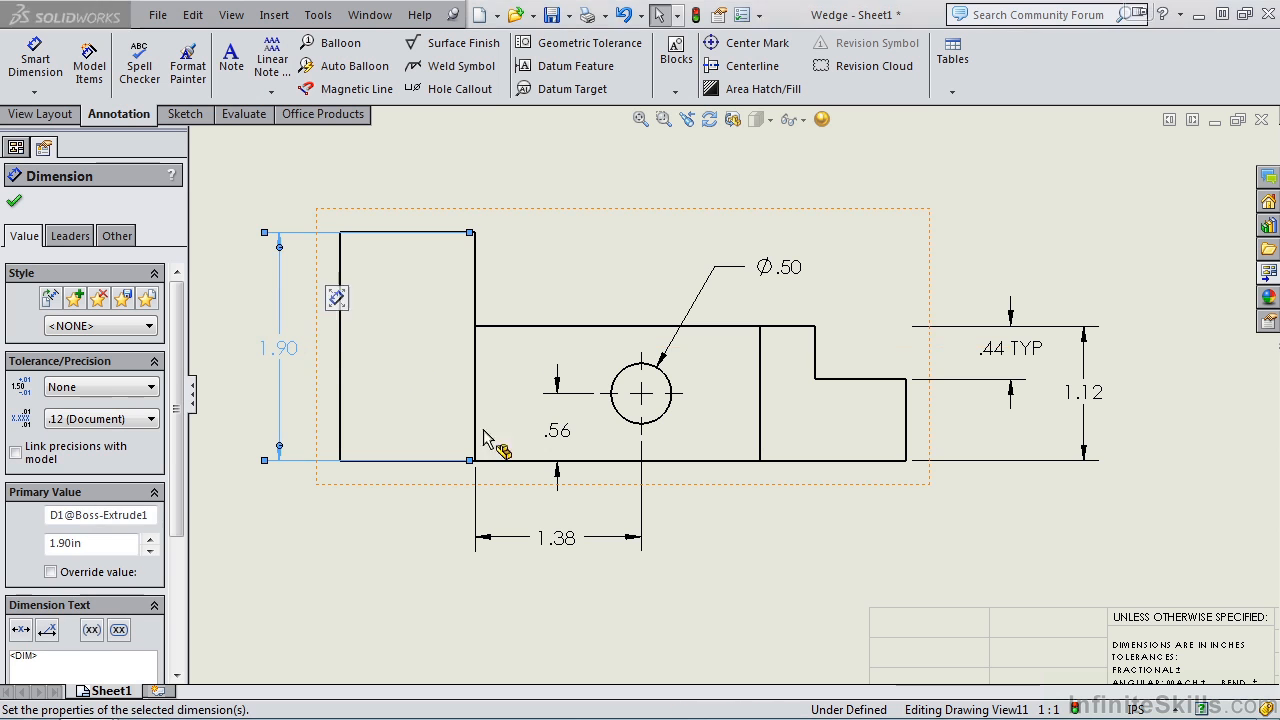
# Step: Set the hole diameter in the front view to .63 in and rebuild the model
pyautogui.doubleClick(795, 268)
pyautogui.write('.63')
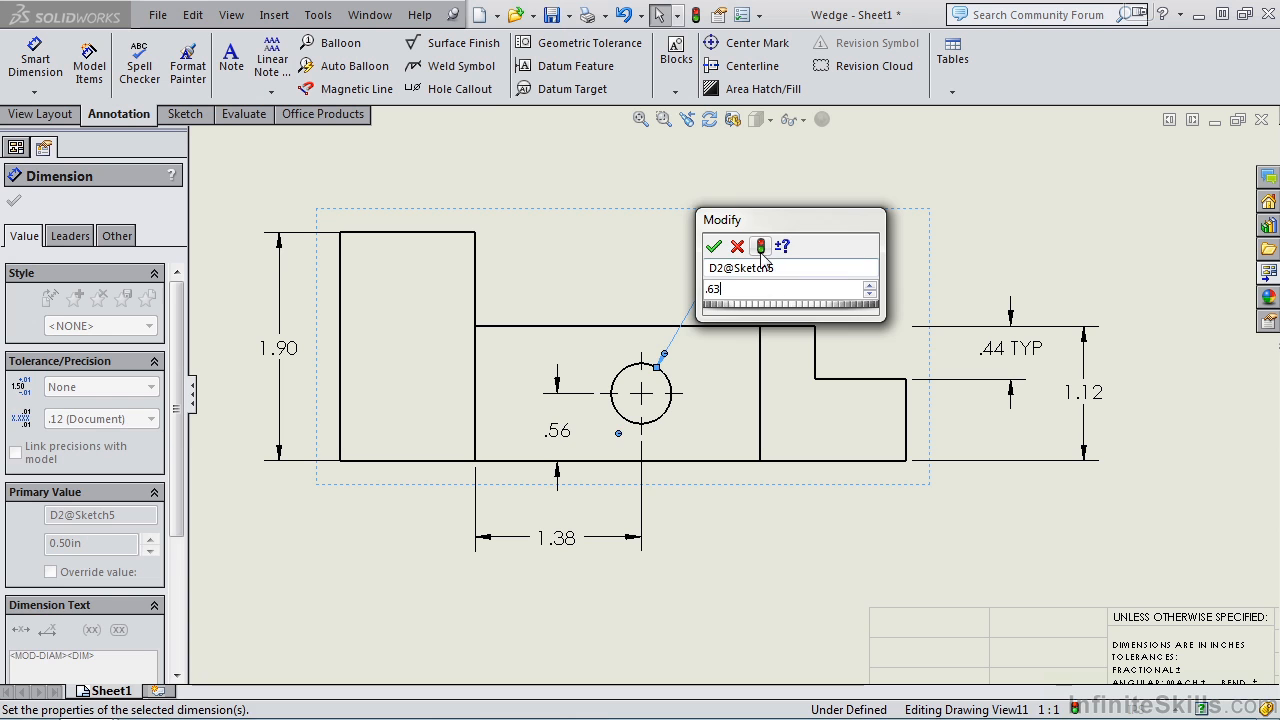
pyautogui.click(762, 249)
pyautogui.click(714, 248)
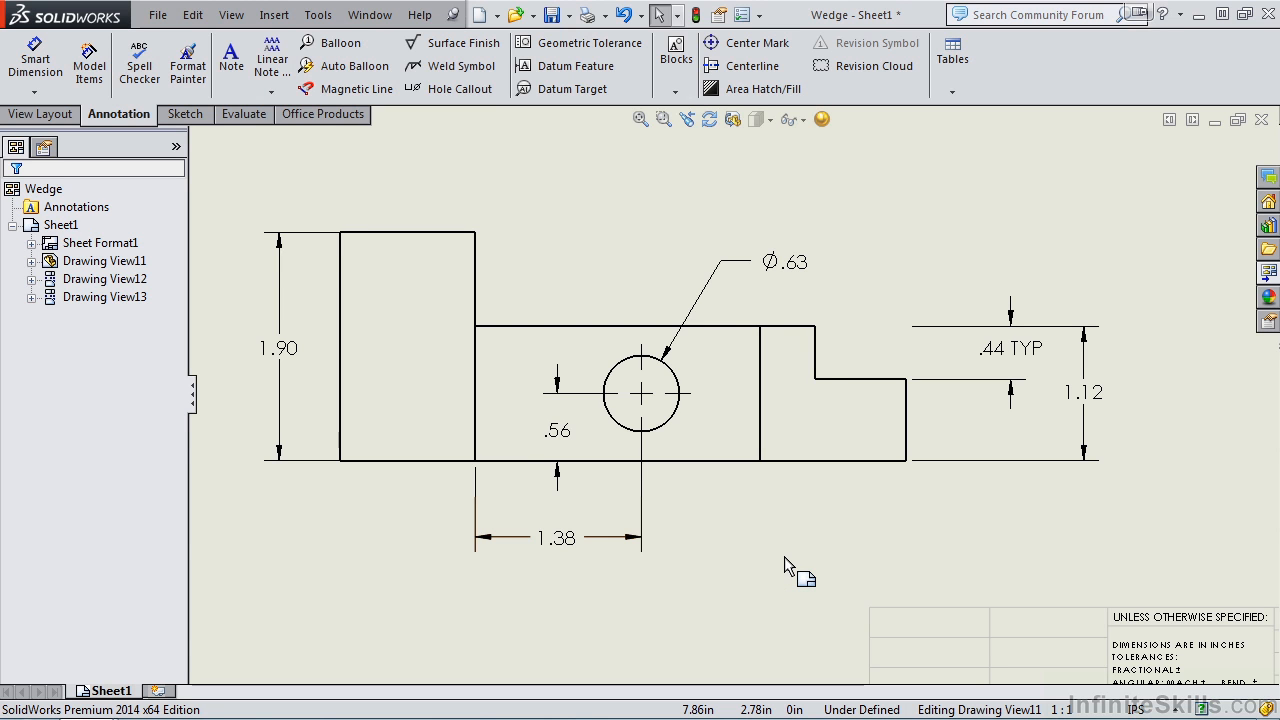
# Step: Move the 4.70 overall length dimension from the top view to above the front view, and copy it back below the top view
pyautogui.scroll(5, 745, 450)
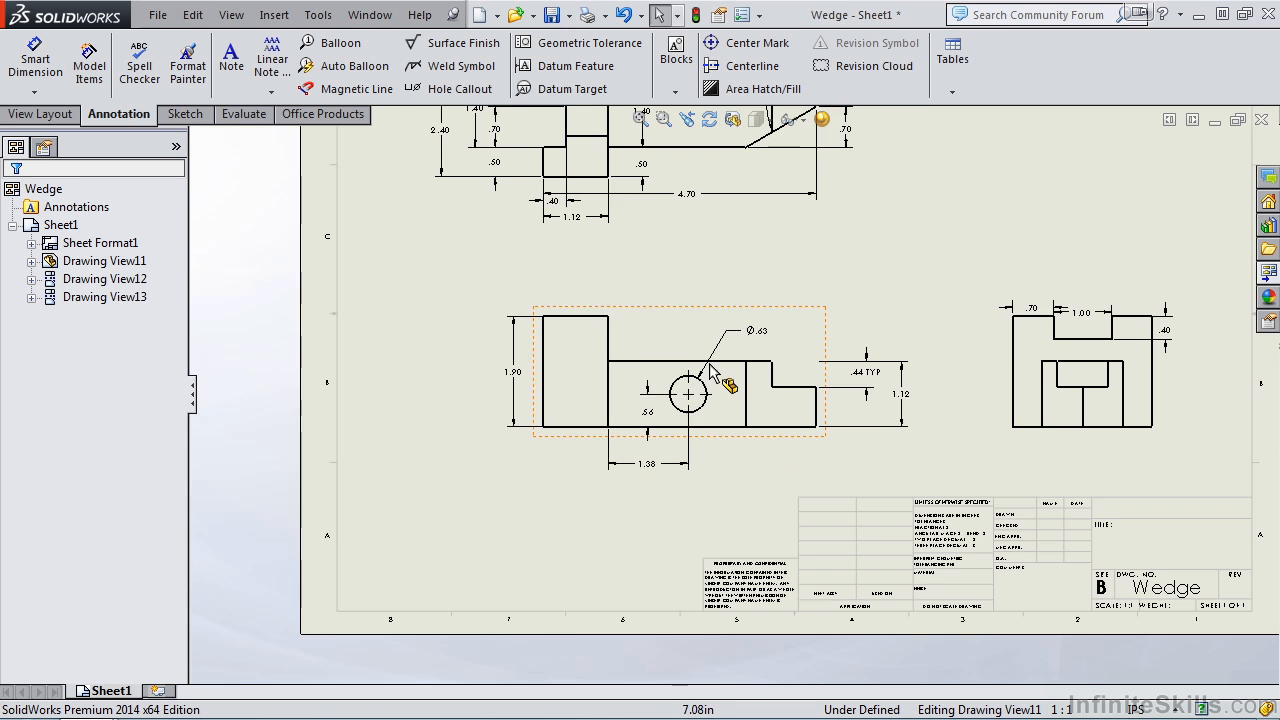
pyautogui.scroll(-4, 709, 363)
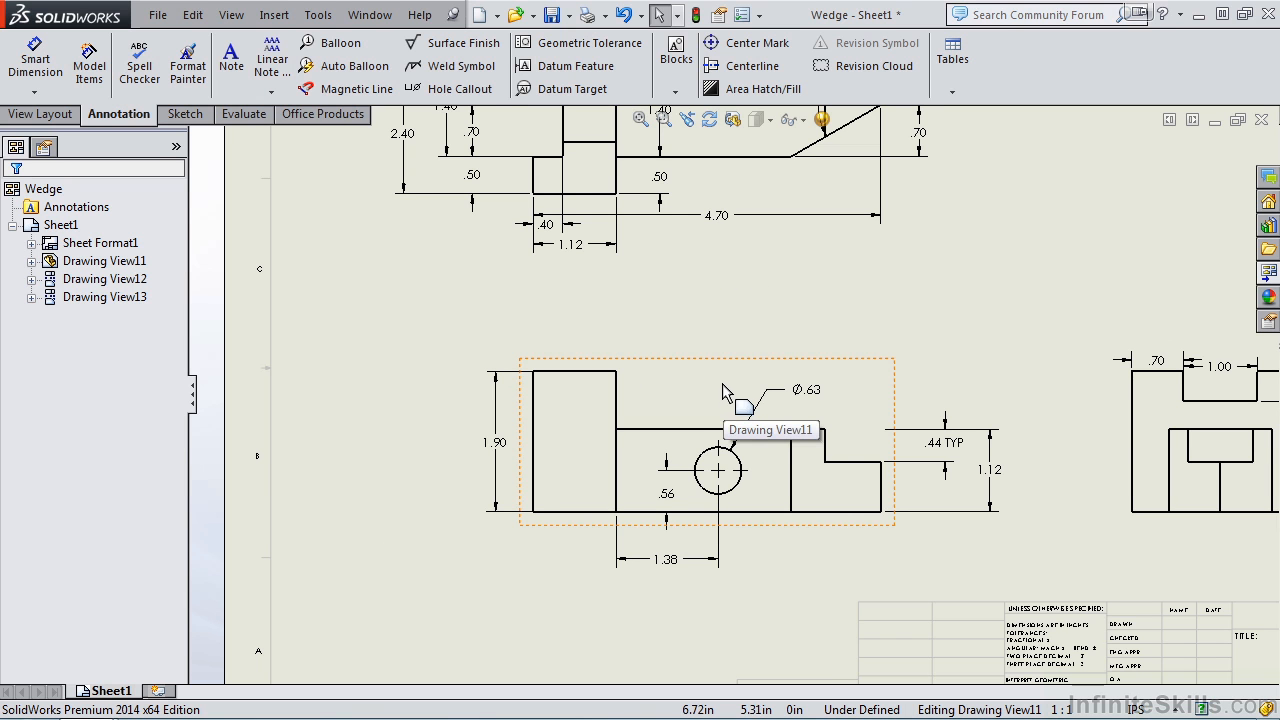
pyautogui.click(716, 228)
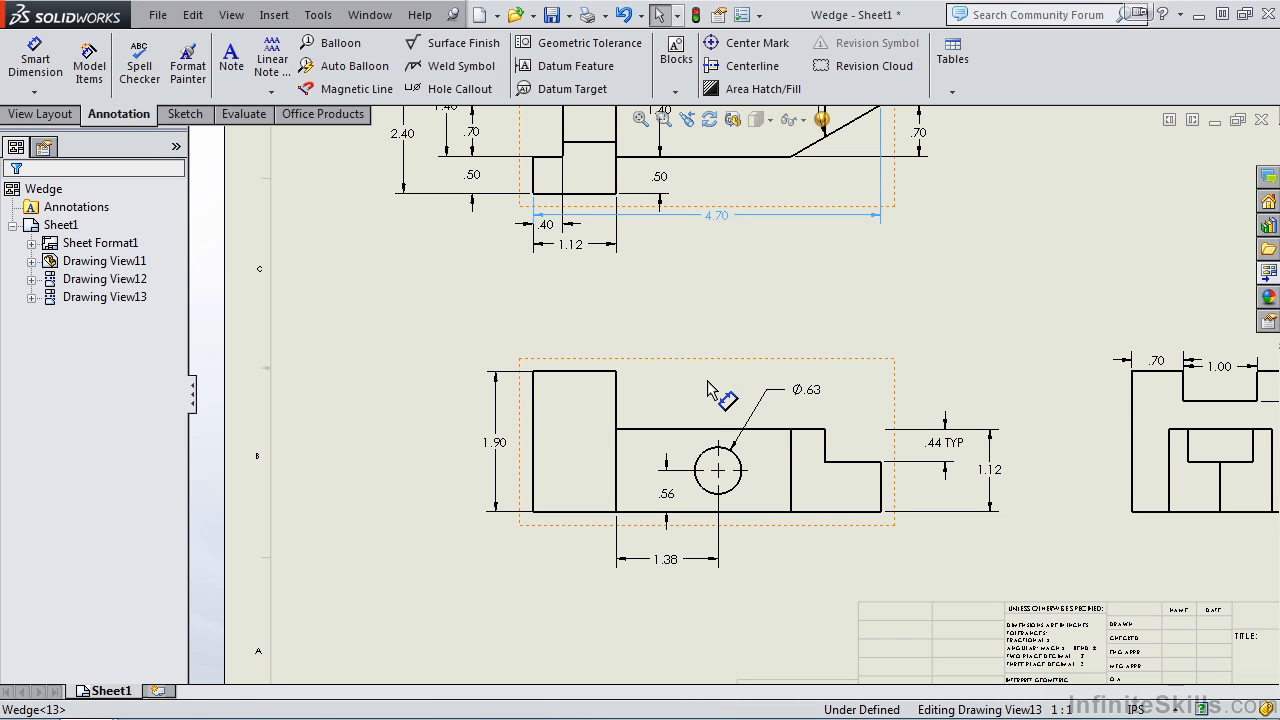
pyautogui.keyDown('shift'); pyautogui.moveTo(707, 390); pyautogui.dragTo(707, 348); pyautogui.keyUp('shift')
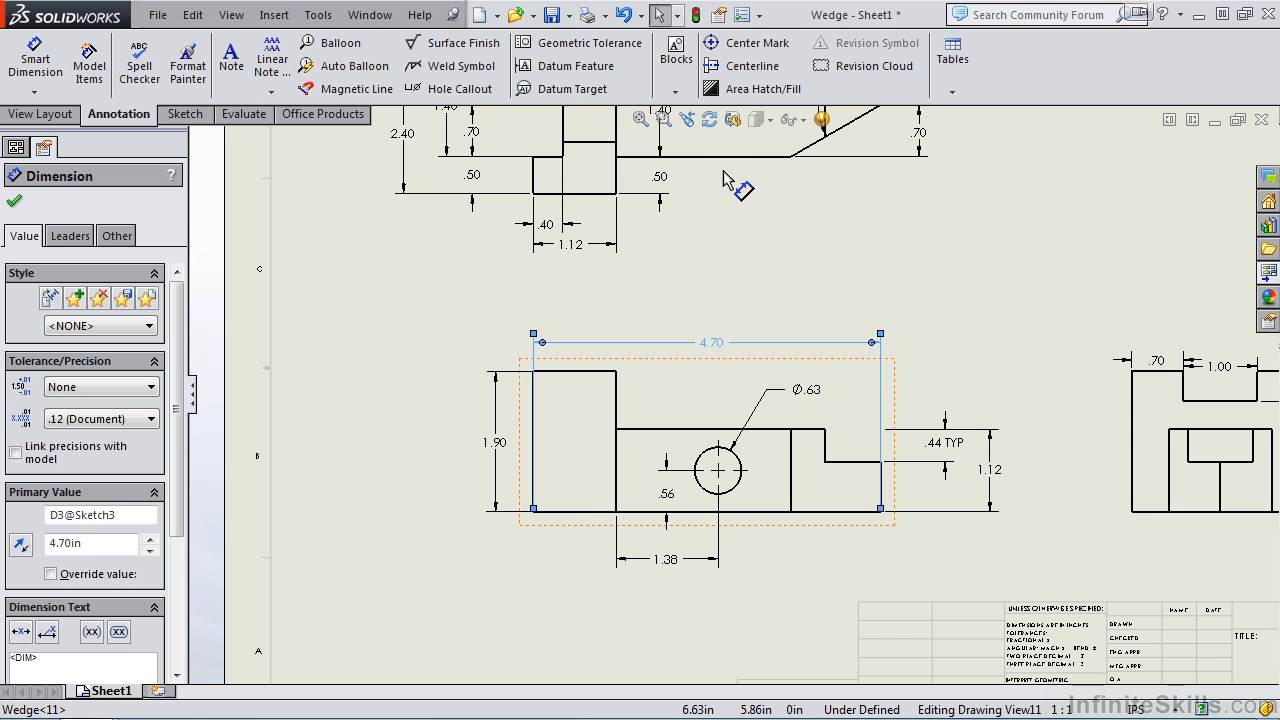
pyautogui.keyDown('ctrl'); pyautogui.moveTo(714, 344); pyautogui.dragTo(725, 280); pyautogui.keyUp('ctrl')
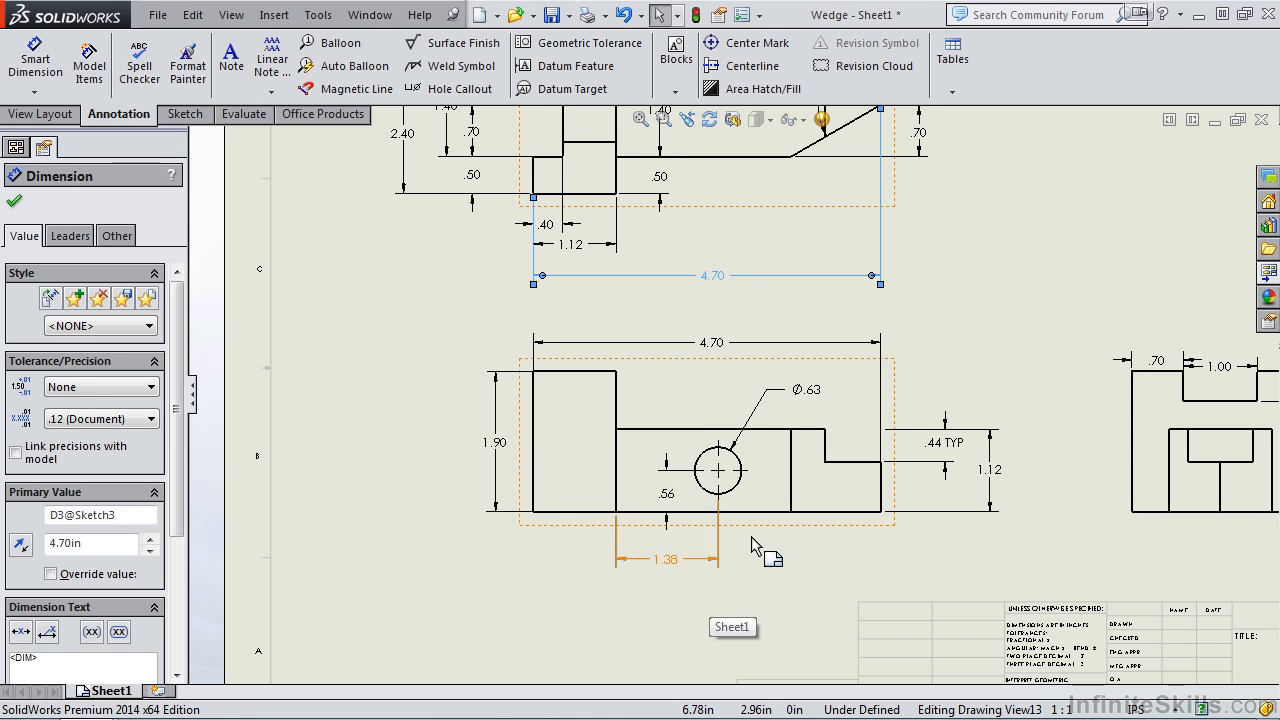
# Step: Examine the value and dimension text settings of the front view's 1.12 height dimension
pyautogui.scroll(-6, 880, 465)
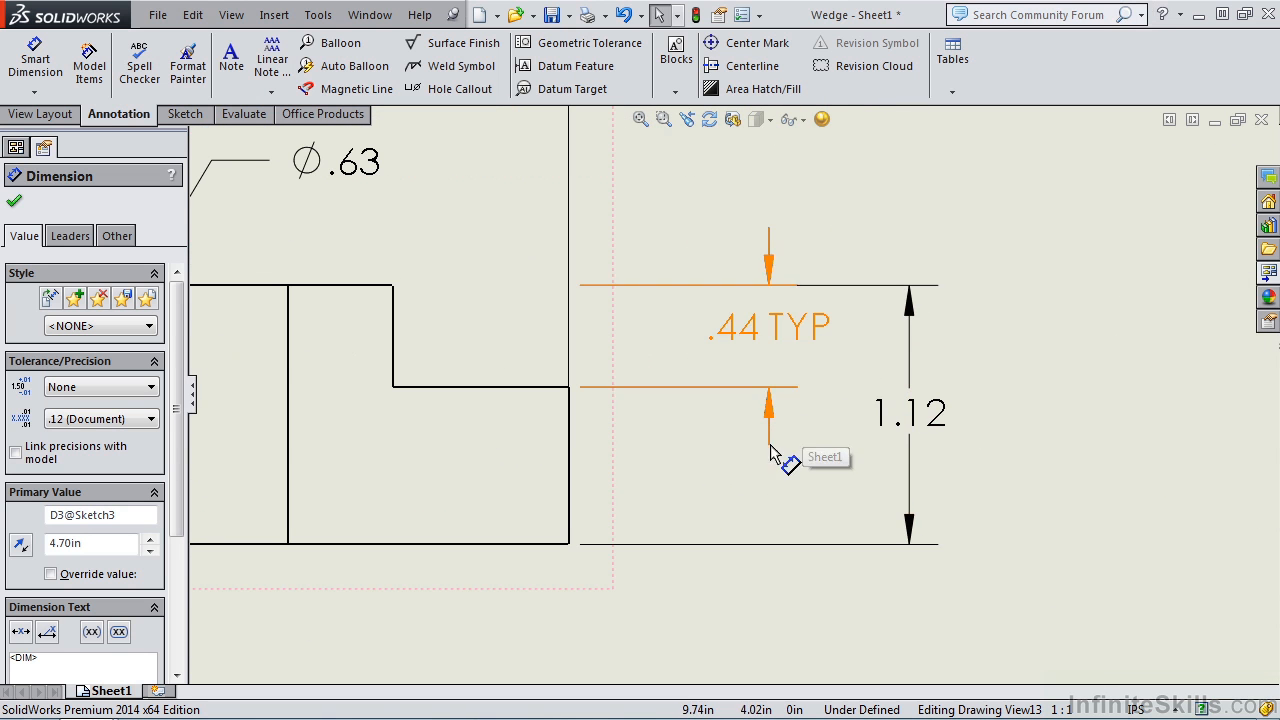
pyautogui.click(912, 420)
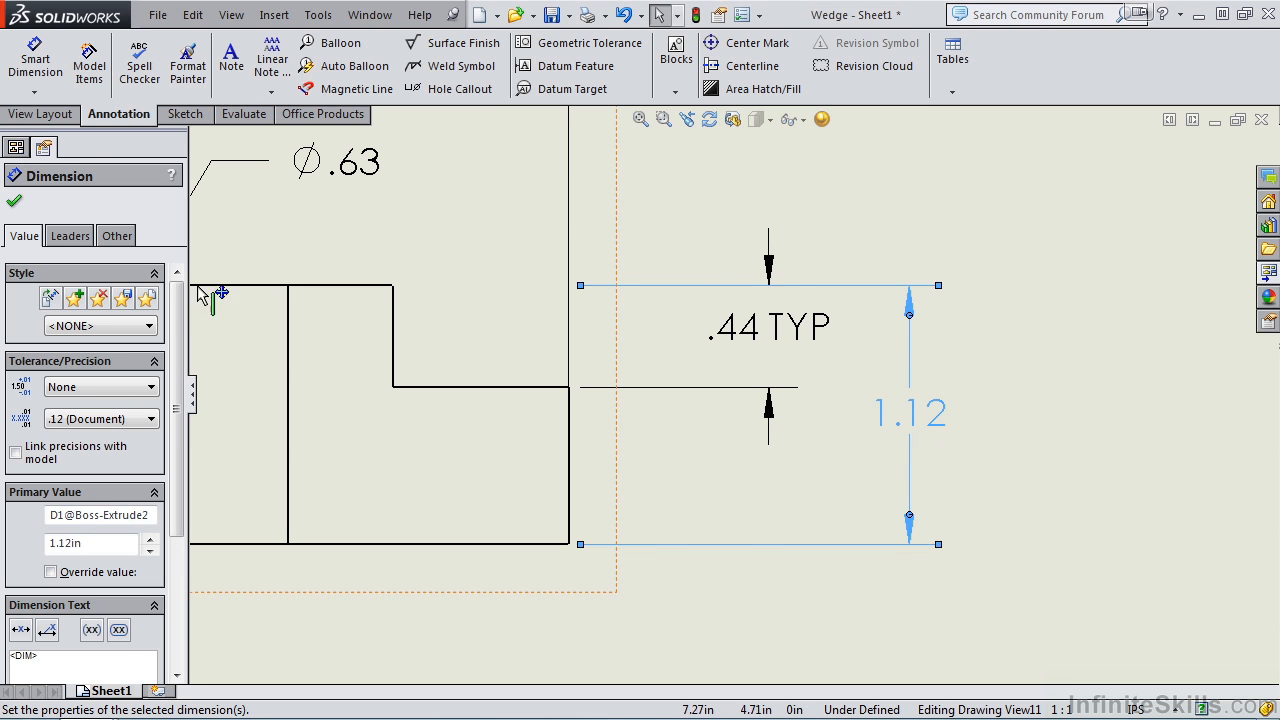
pyautogui.scroll(-2, 182, 343)
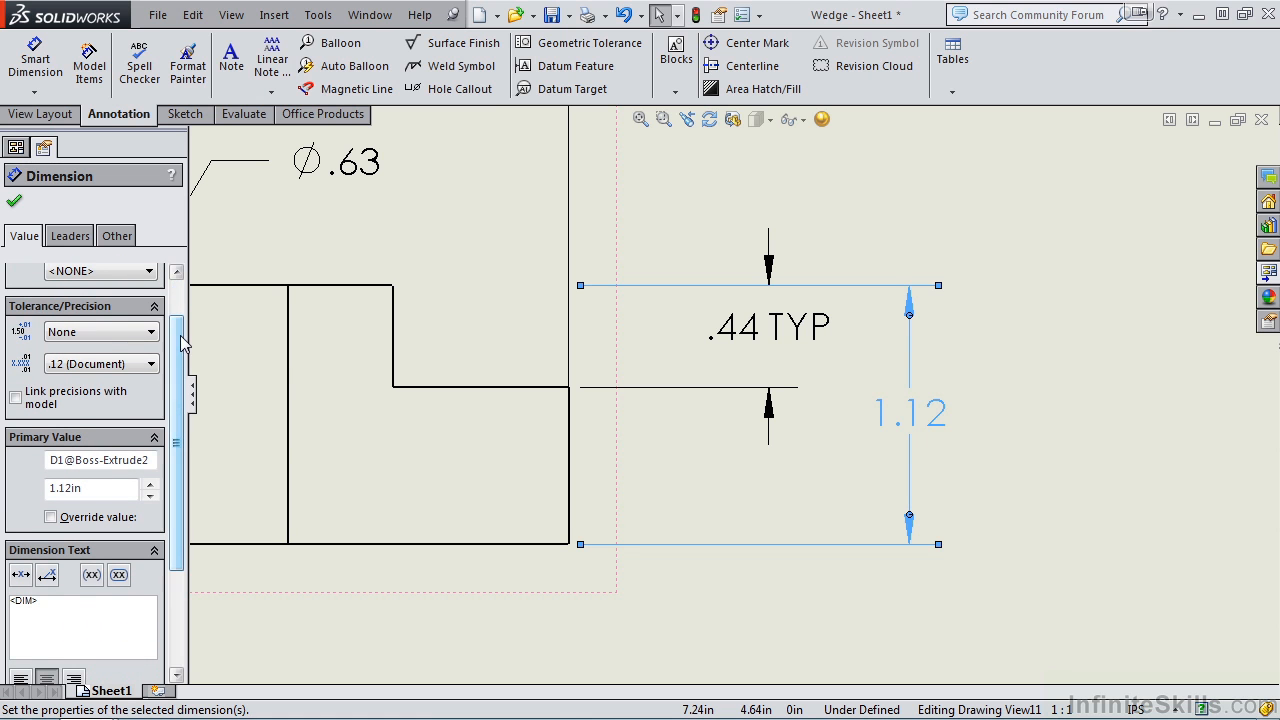
pyautogui.scroll(-1, 178, 388)
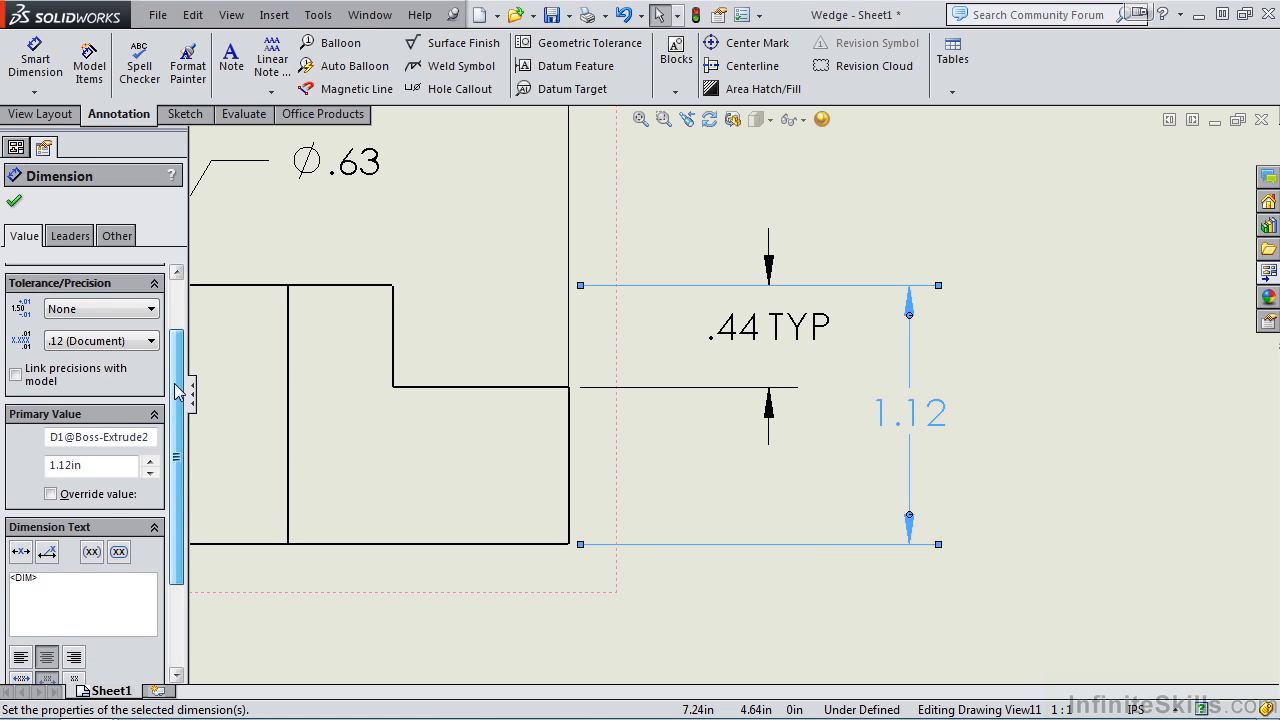
pyautogui.scroll(-5, 178, 388)
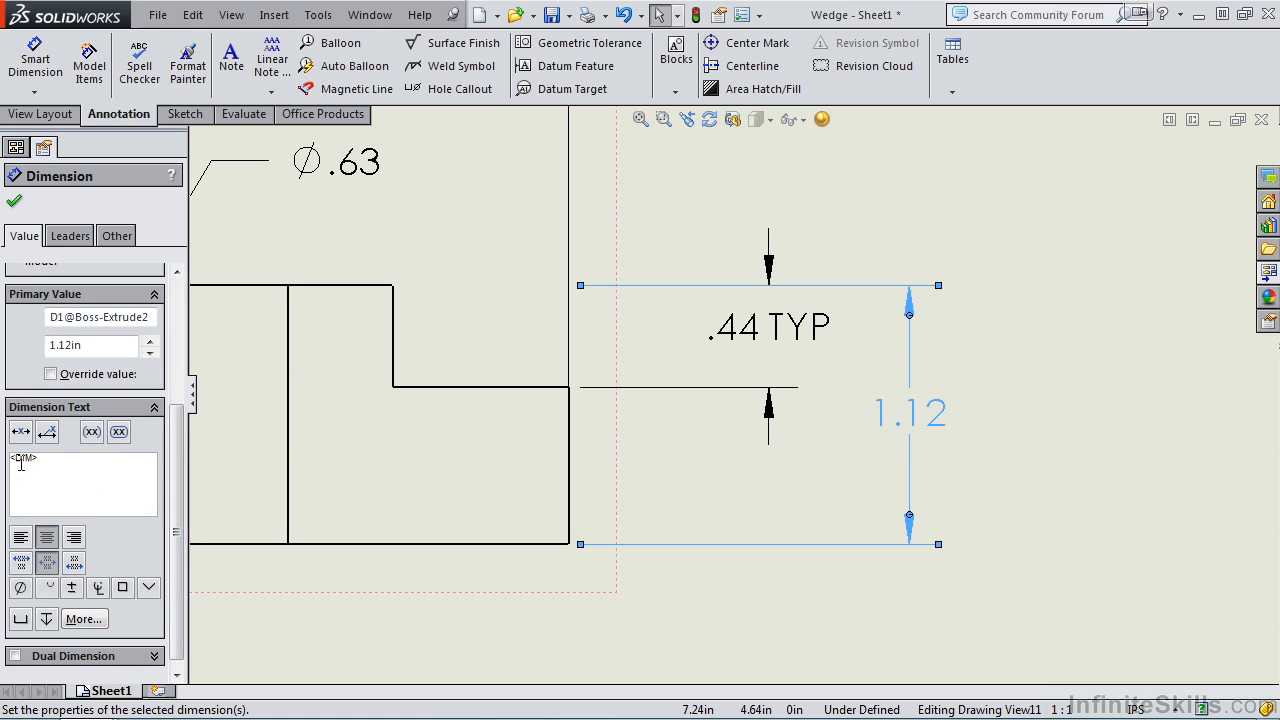
pyautogui.scroll(-1, 182, 470)
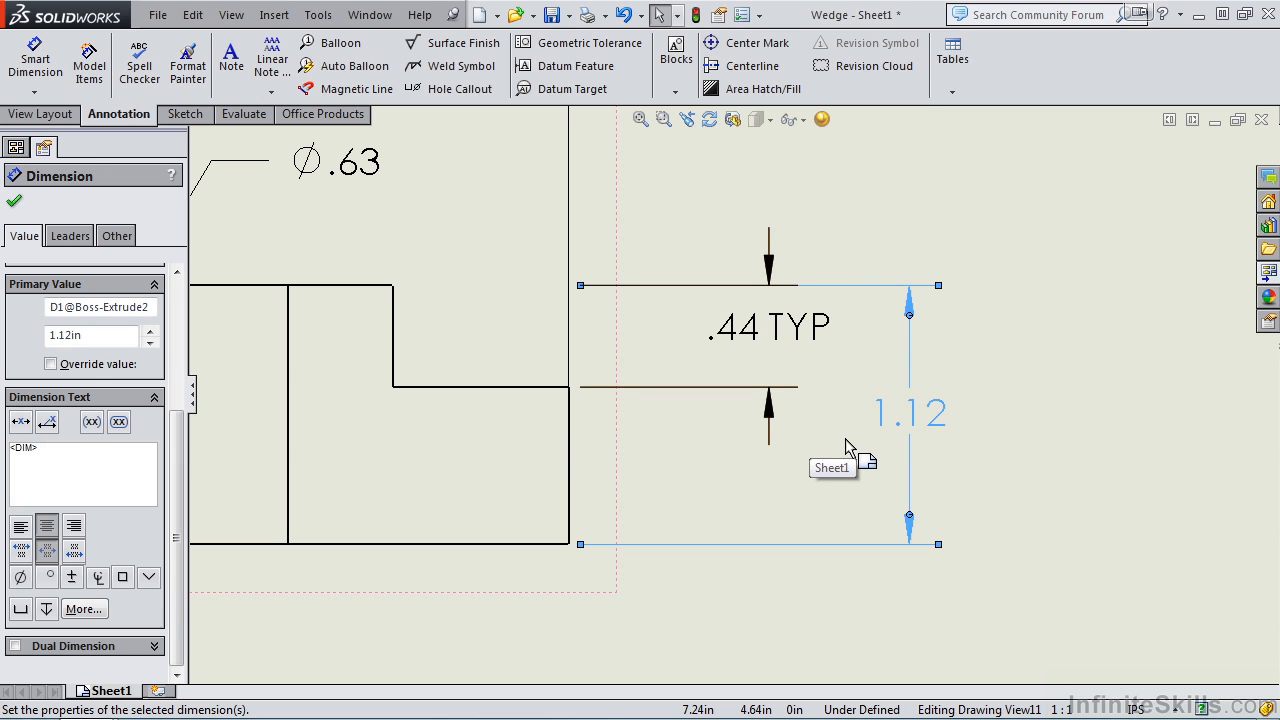
pyautogui.click(14, 201)
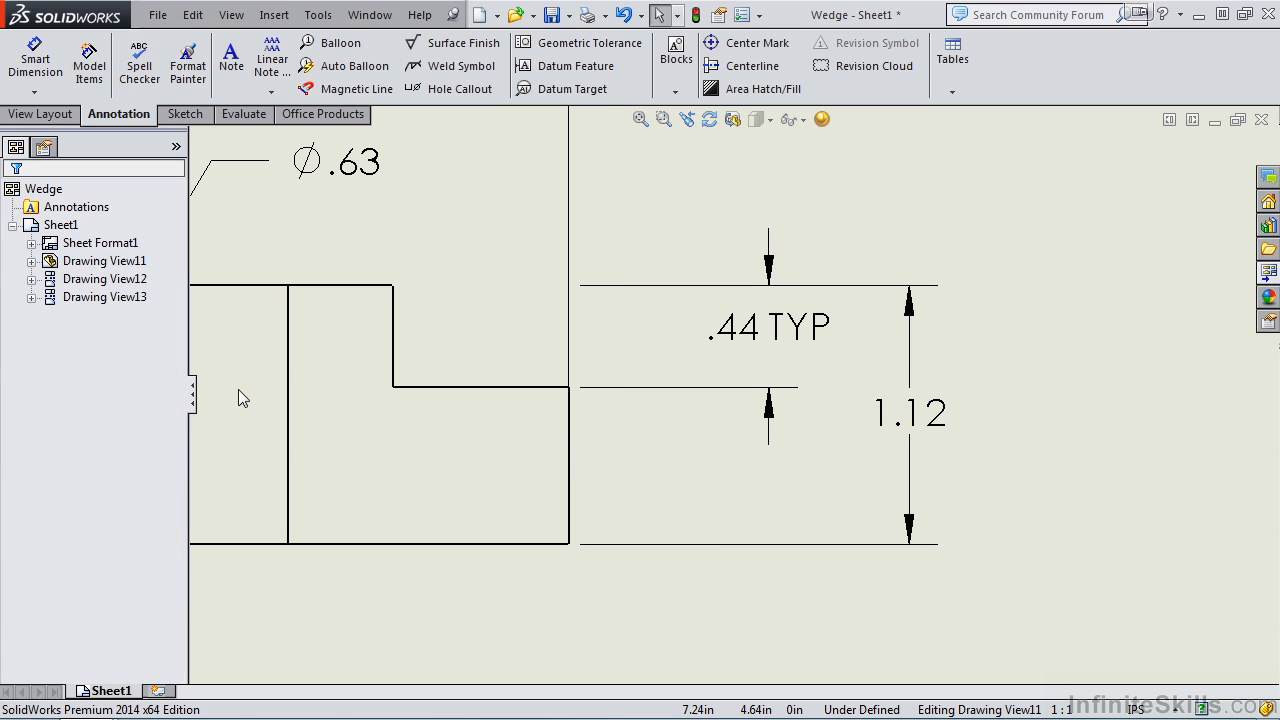
# Step: Delete the 1.12 height dimension from the front view
pyautogui.press('f')
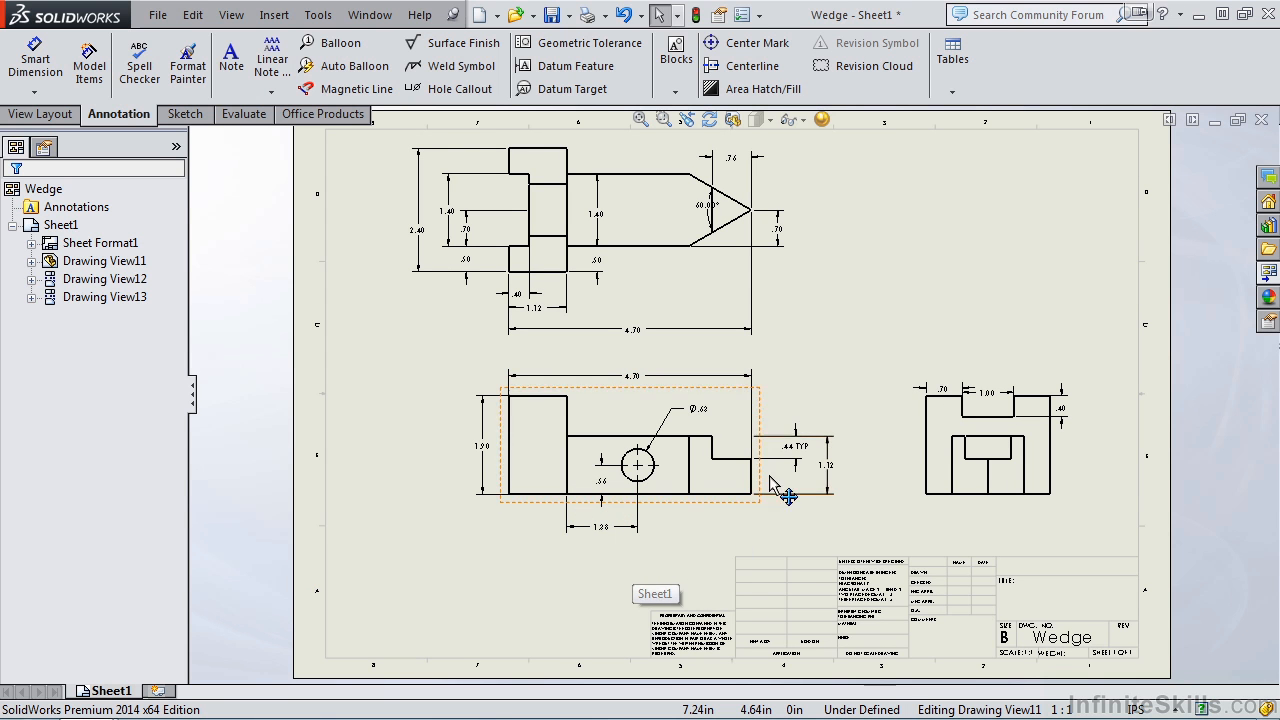
pyautogui.click(829, 477)
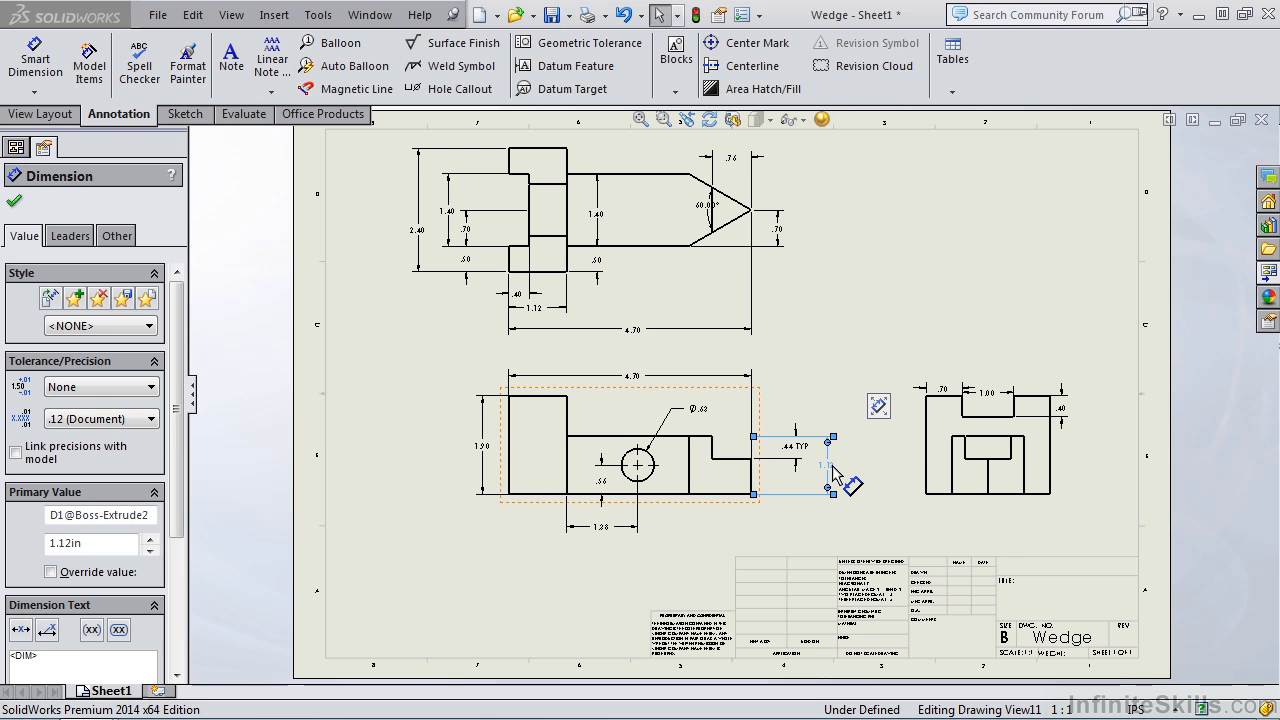
pyautogui.press('Delete')
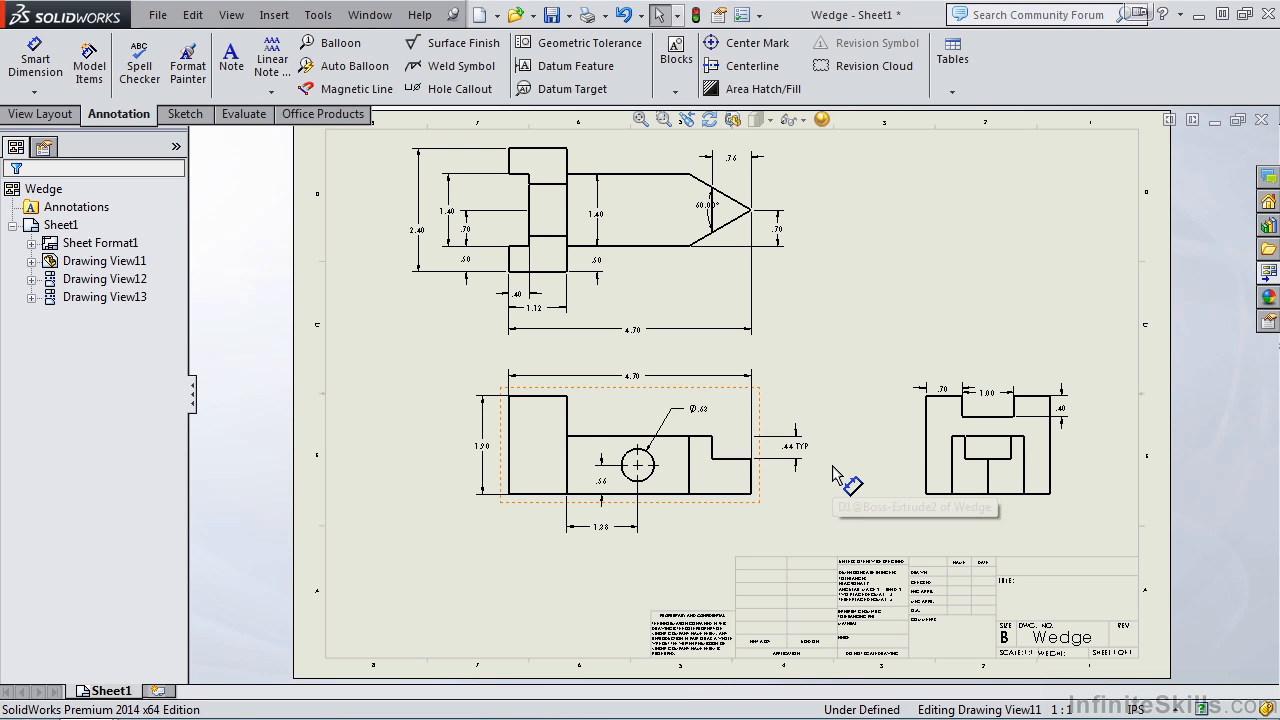